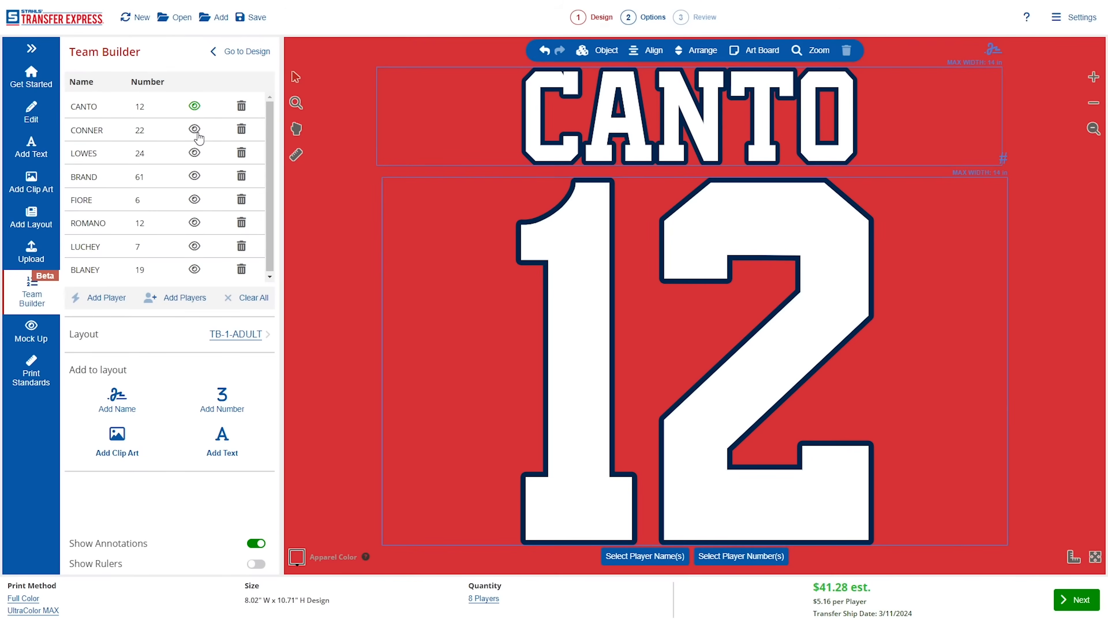
Preview the jersey design for the second through fifth players in the roster
{"action": "left_click", "coordinate": [195, 129]}
{"action": "left_click", "coordinate": [194, 152]}
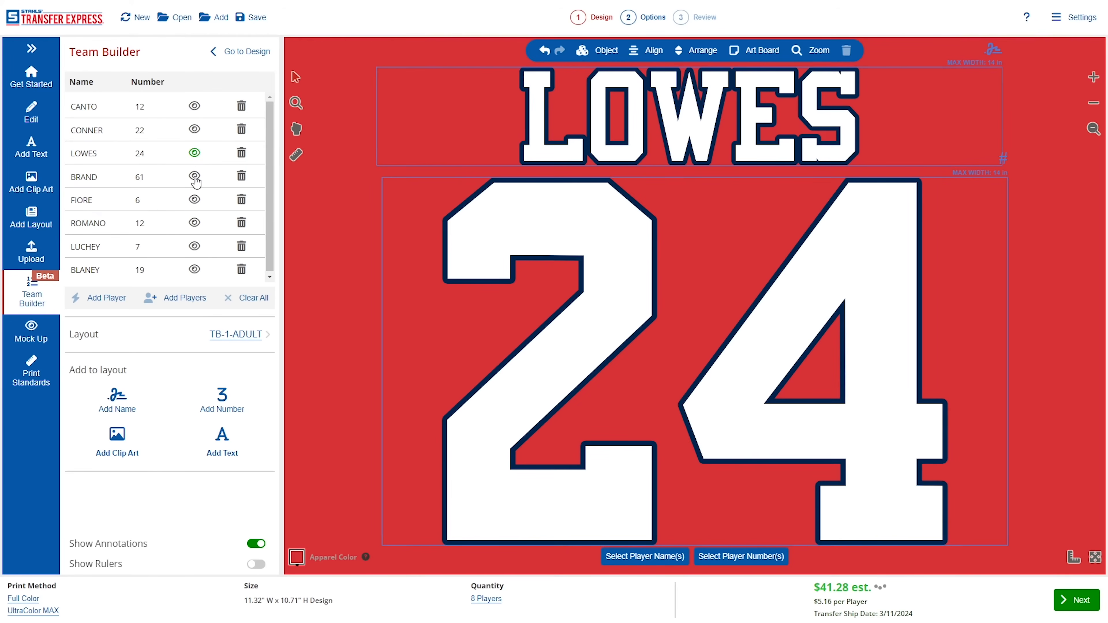
{"action": "left_click", "coordinate": [195, 176]}
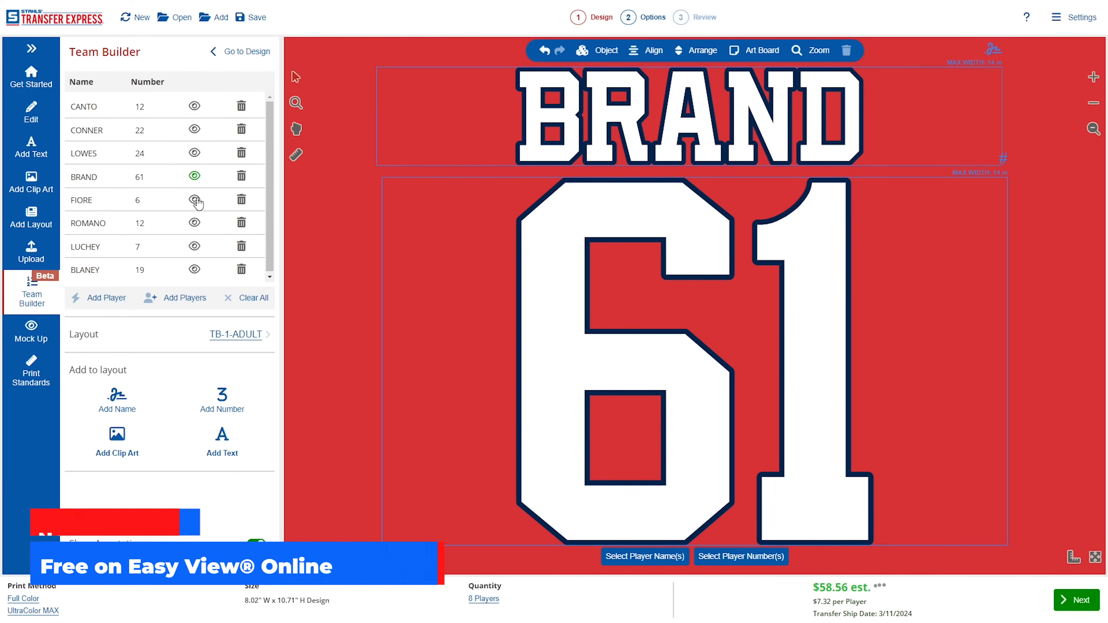
{"action": "left_click", "coordinate": [195, 200]}
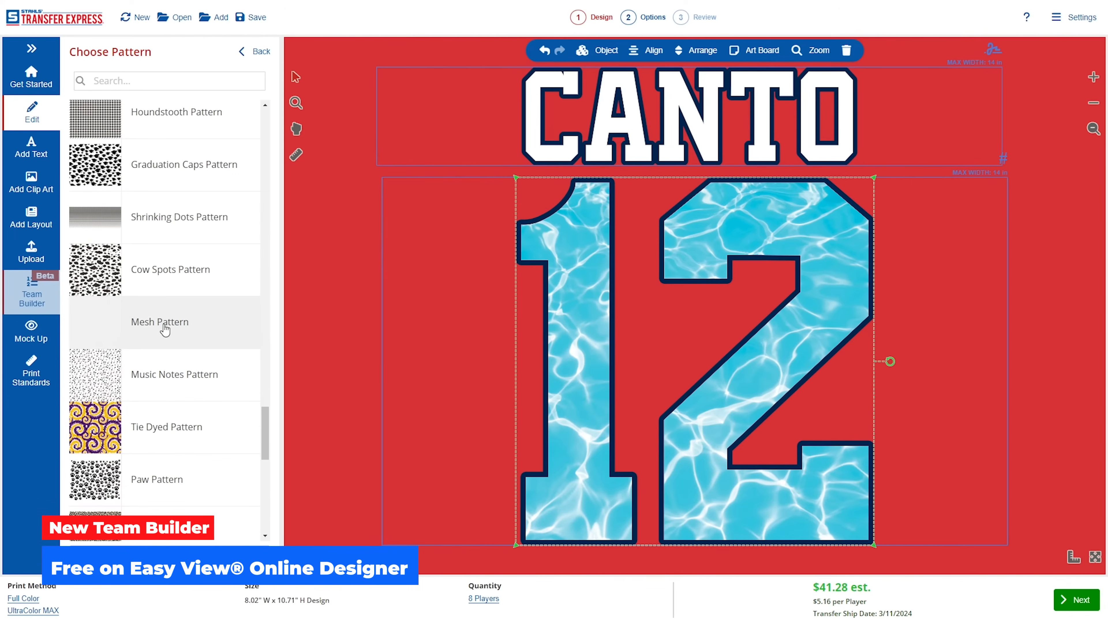
Fill the player number with the Mesh Pattern, and show the team kit layouts of all categories
{"action": "left_click", "coordinate": [205, 326]}
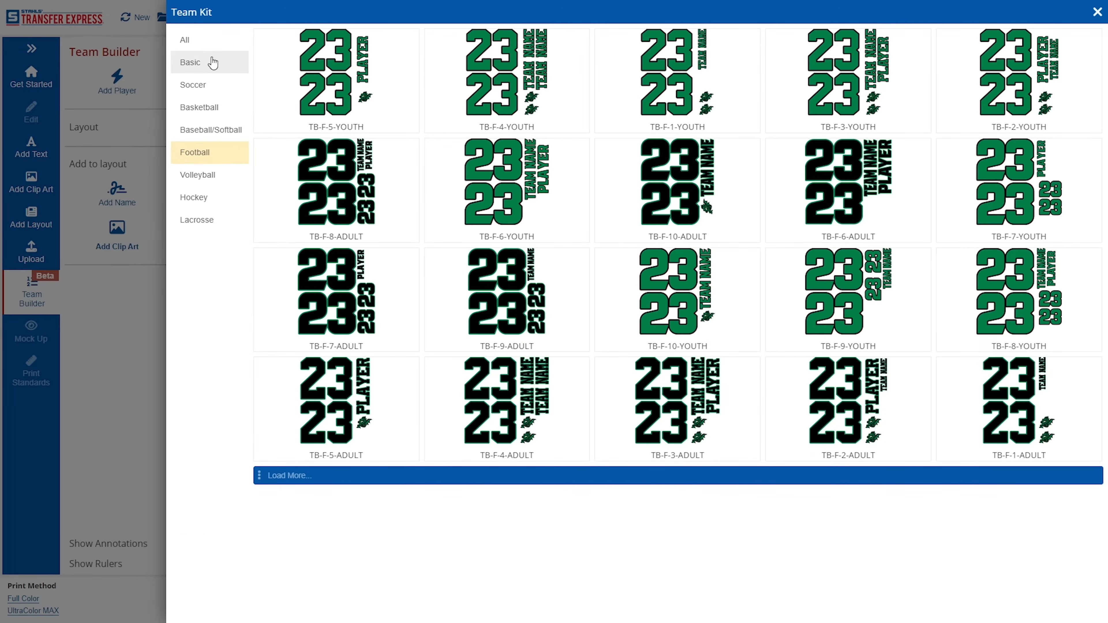
{"action": "left_click", "coordinate": [201, 44]}
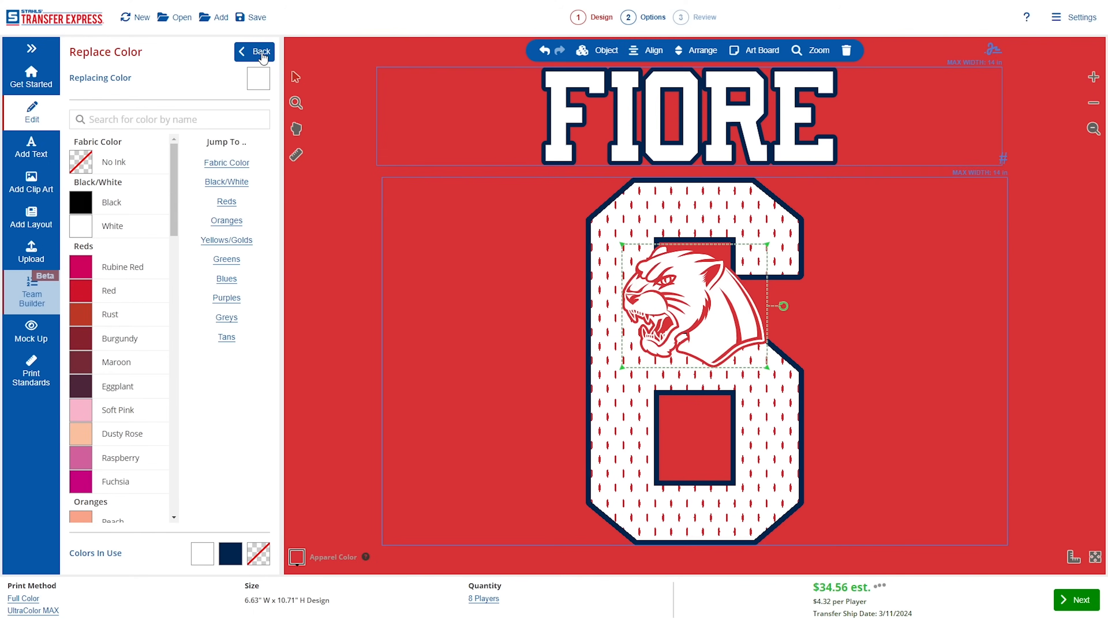
Leave the color replacement and move the panther clip art below the player number
{"action": "left_click", "coordinate": [260, 51]}
{"action": "left_click_drag", "start_coordinate": [717, 305], "coordinate": [698, 576]}
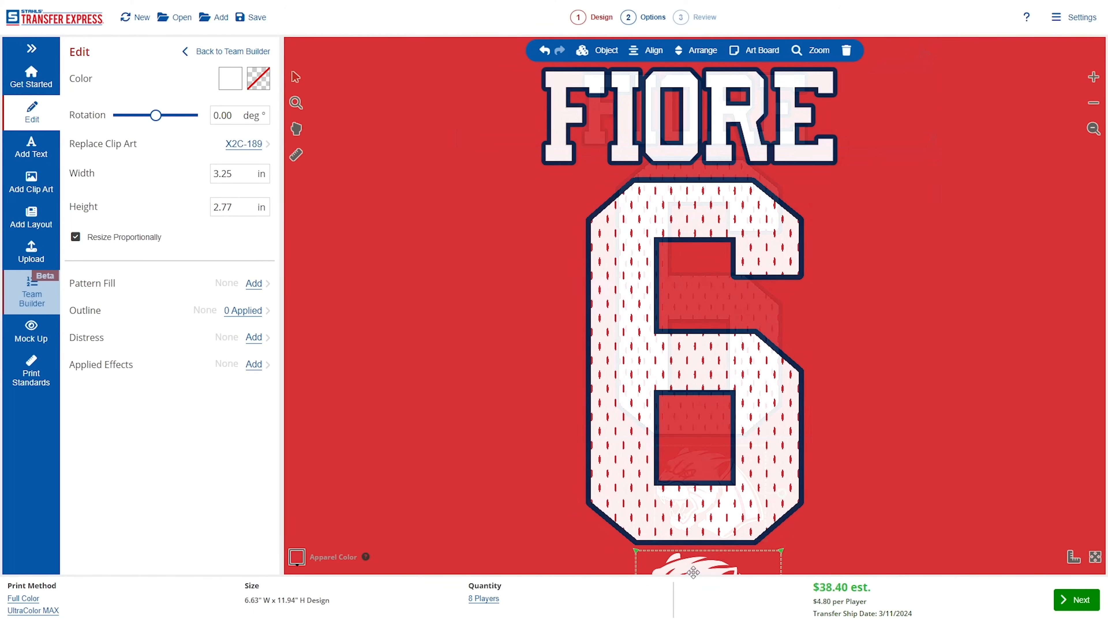
Return to the team roster and preview the designs of the first two players
{"action": "left_click", "coordinate": [31, 292]}
{"action": "left_click", "coordinate": [195, 107]}
{"action": "left_click", "coordinate": [195, 130]}
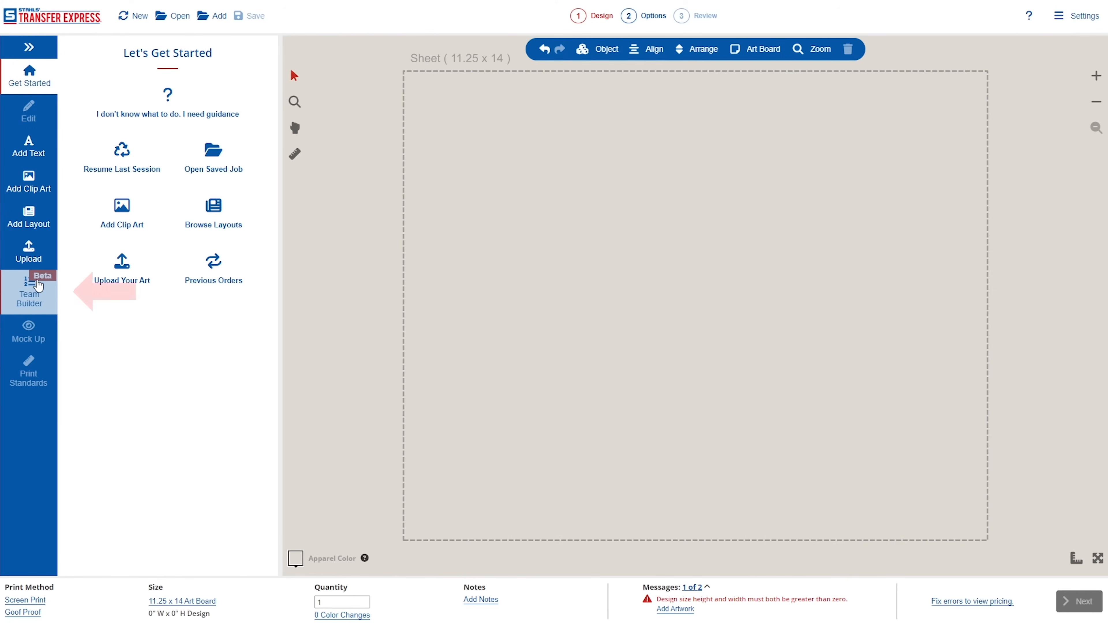
Open Team Builder and switch the print method to Ultra Color Max
{"action": "left_click", "coordinate": [35, 298]}
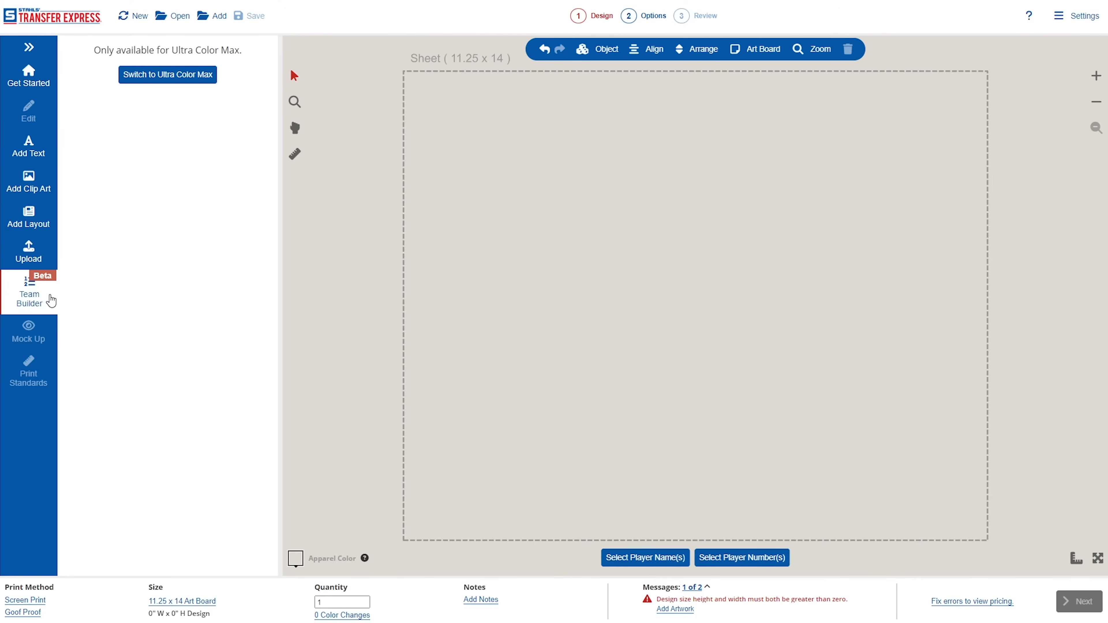
{"action": "left_click", "coordinate": [174, 80]}
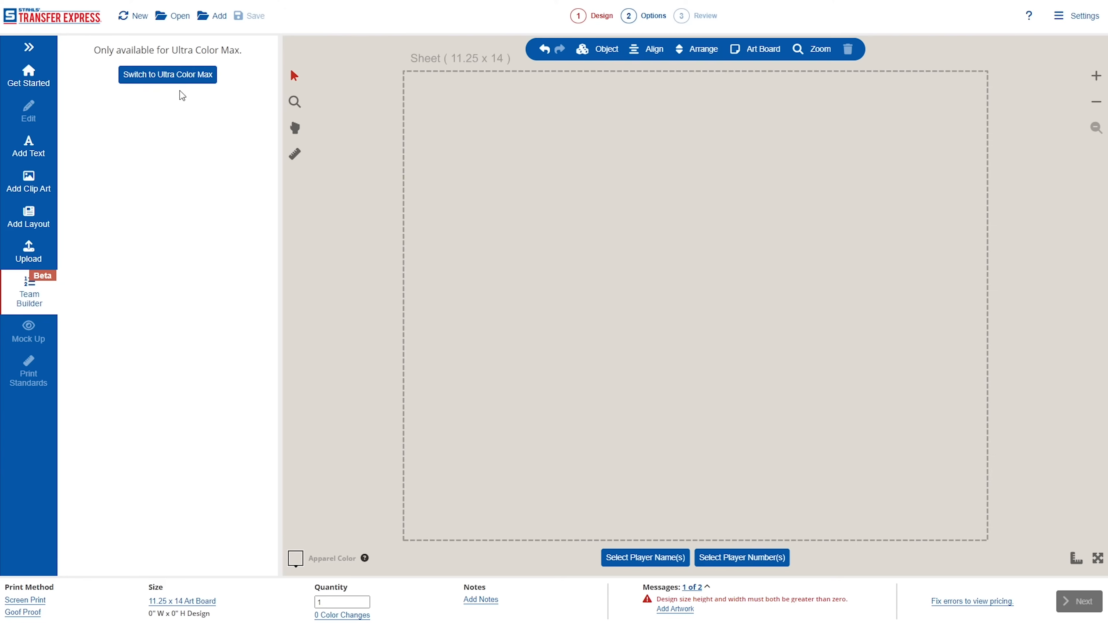
{"action": "left_click", "coordinate": [180, 80]}
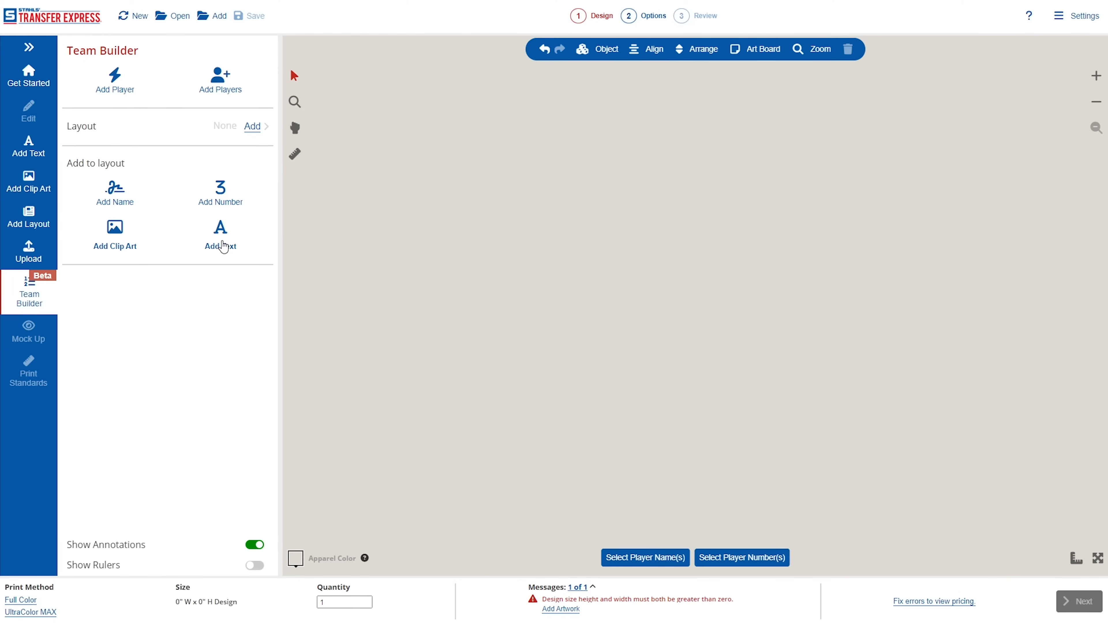
Browse the team kit layouts for Basic, Soccer, Basketball, Baseball/Softball, Football, Volleyball, Hockey and Lacrosse
{"action": "left_click", "coordinate": [253, 126]}
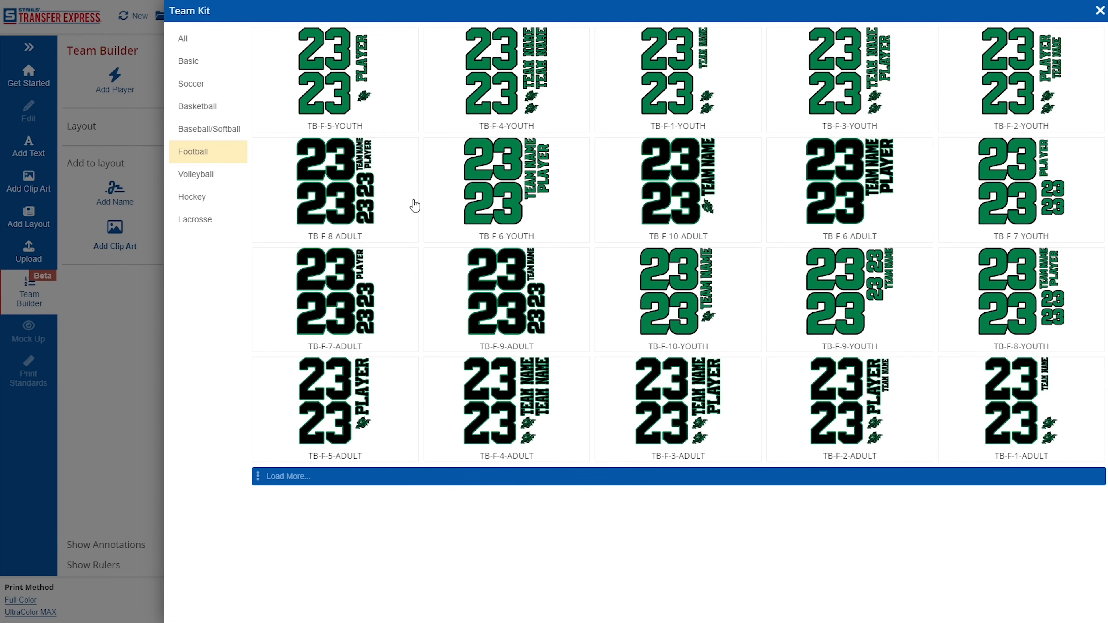
{"action": "left_click", "coordinate": [186, 39]}
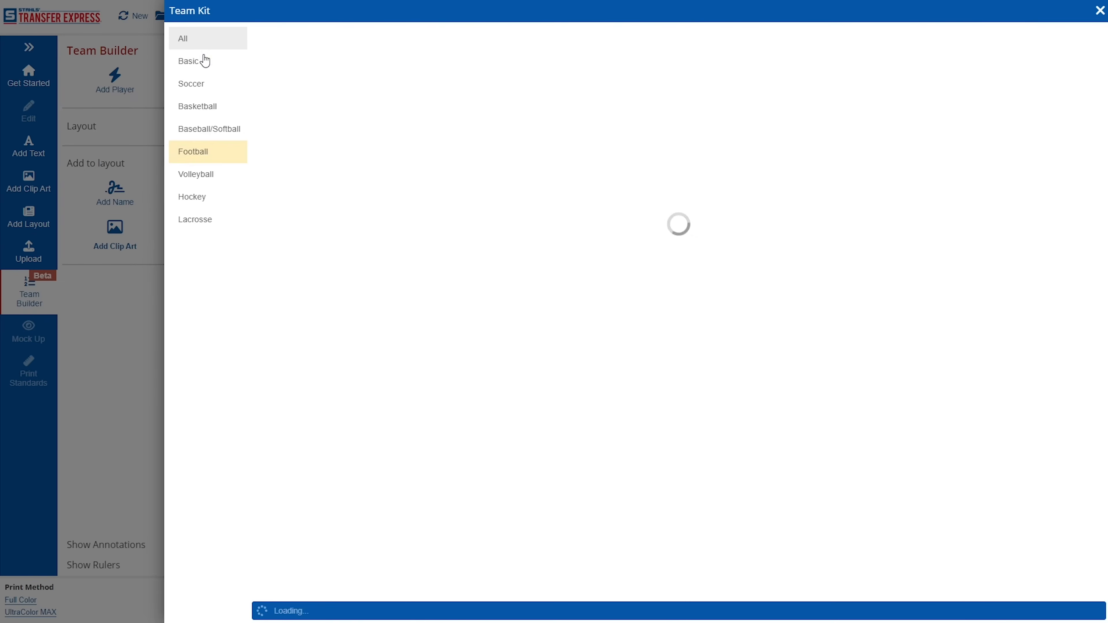
{"action": "left_click", "coordinate": [206, 66]}
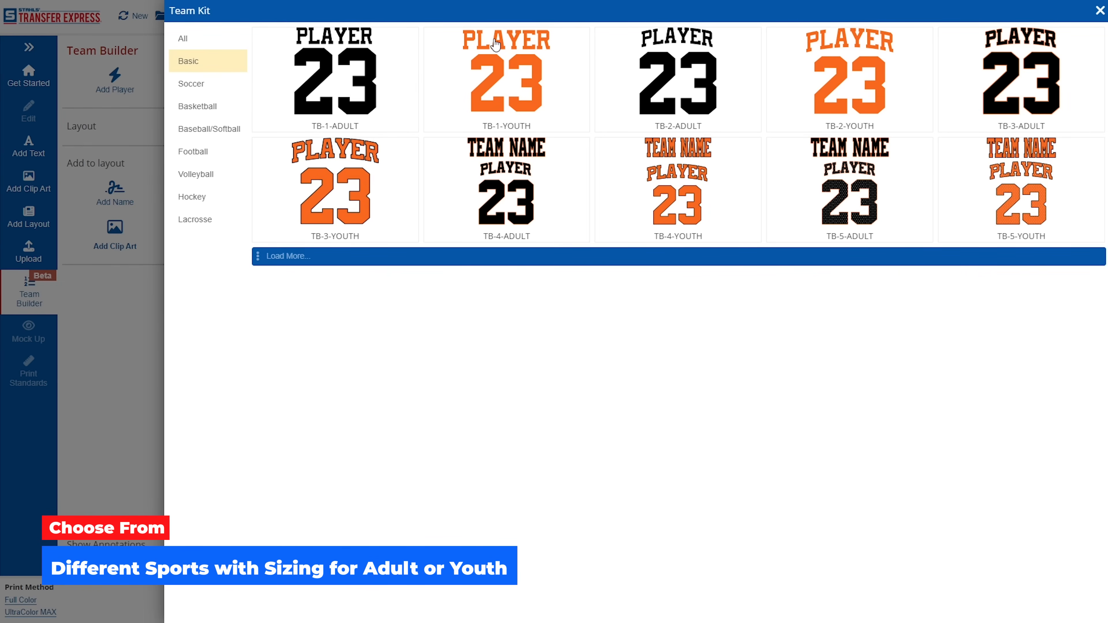
{"action": "left_click", "coordinate": [219, 87]}
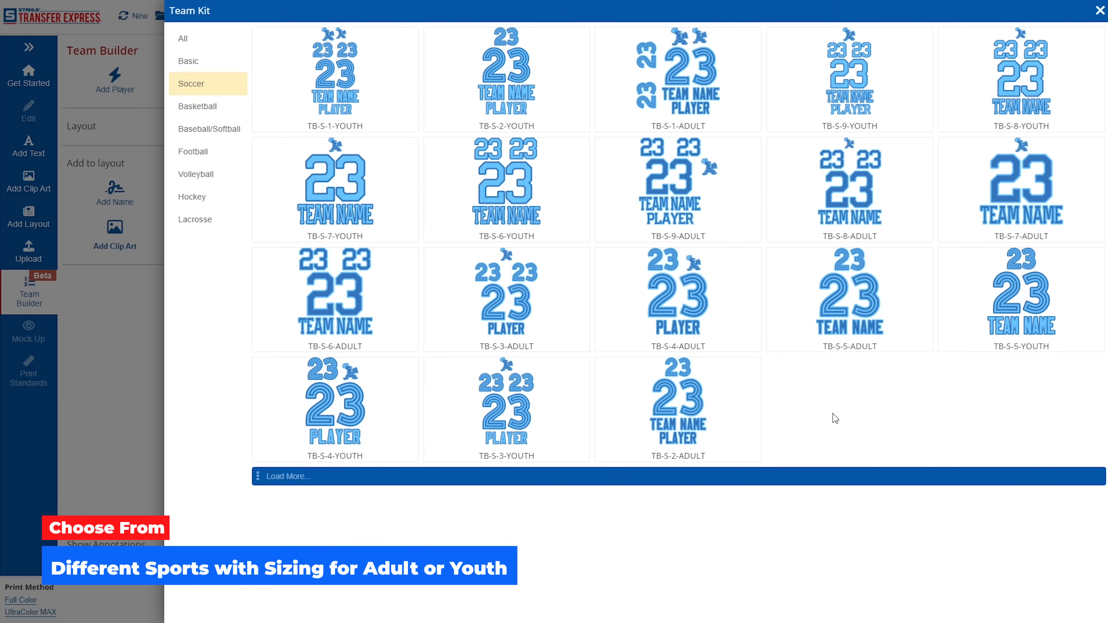
{"action": "left_click", "coordinate": [197, 106]}
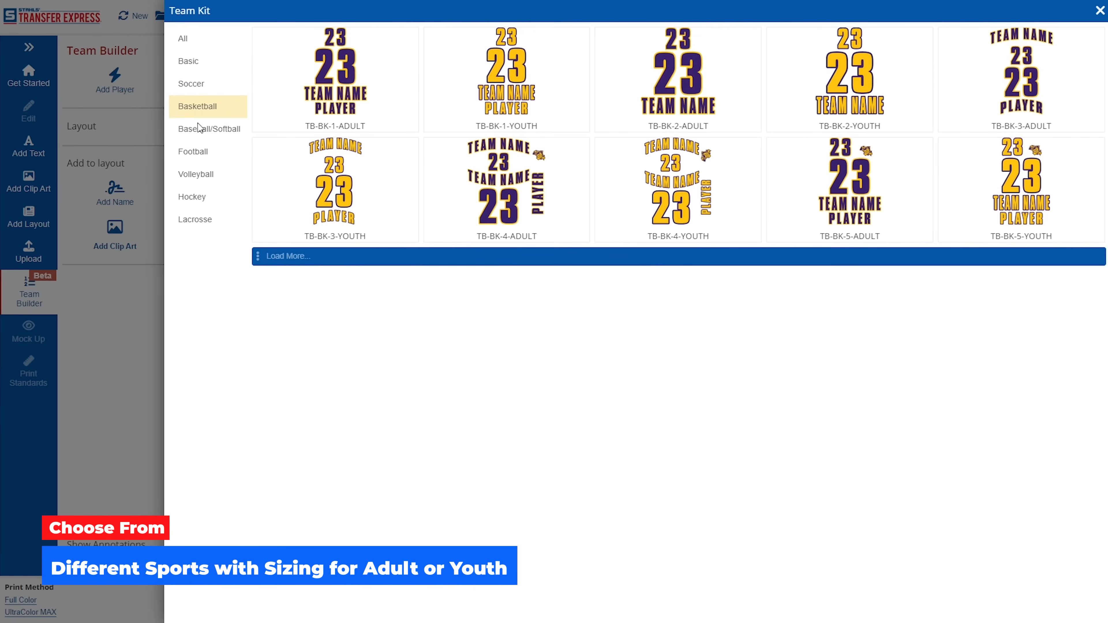
{"action": "left_click", "coordinate": [211, 131]}
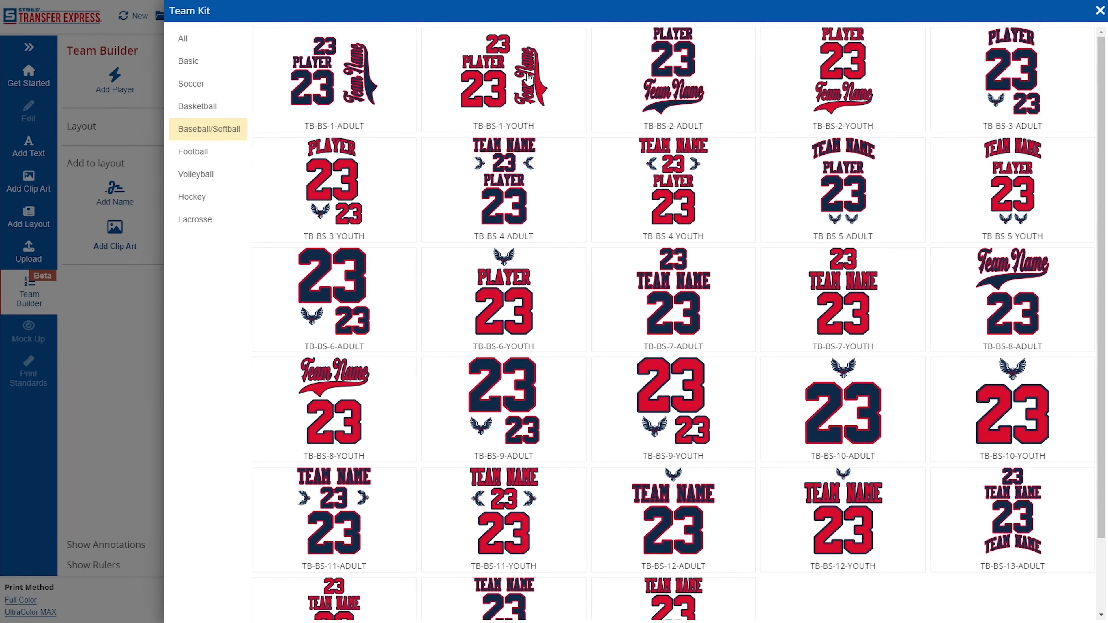
{"action": "left_click", "coordinate": [218, 154]}
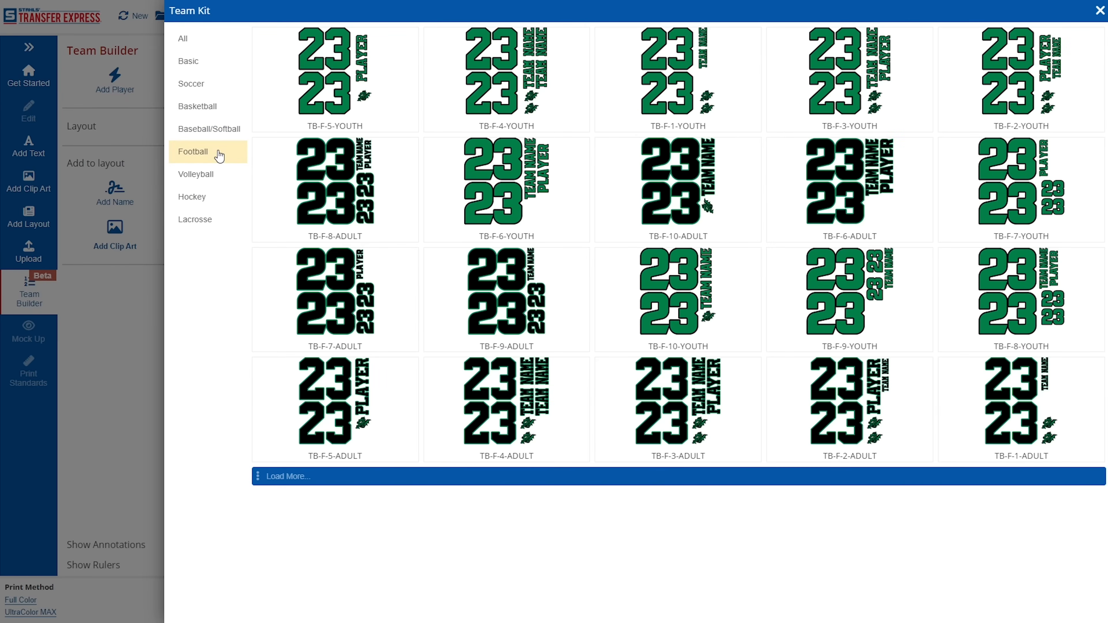
{"action": "left_click", "coordinate": [210, 177]}
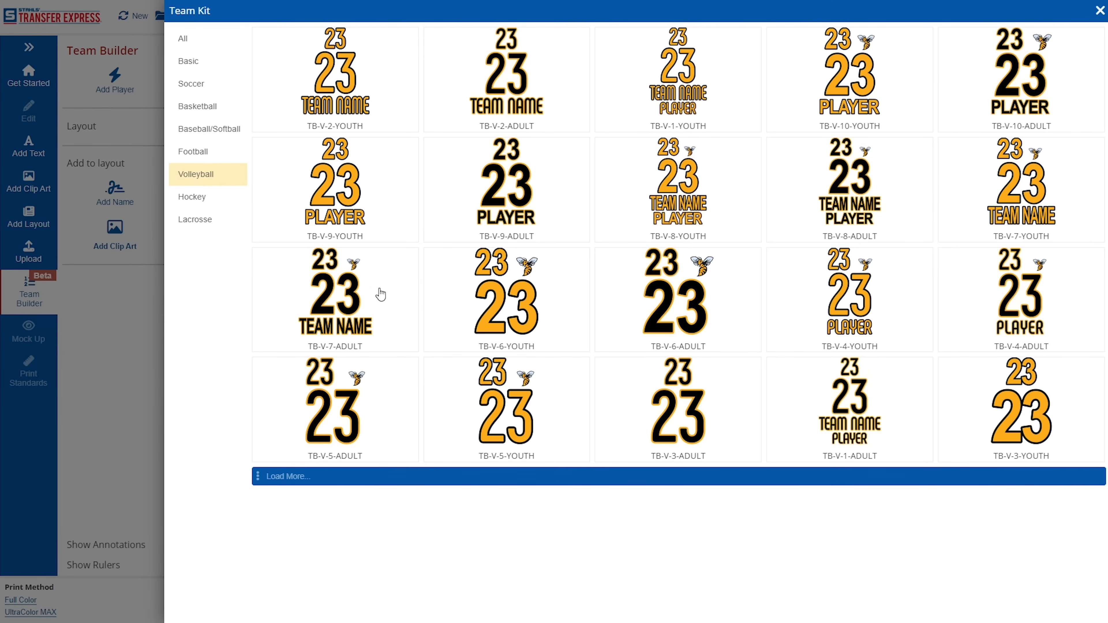
{"action": "left_click", "coordinate": [218, 204]}
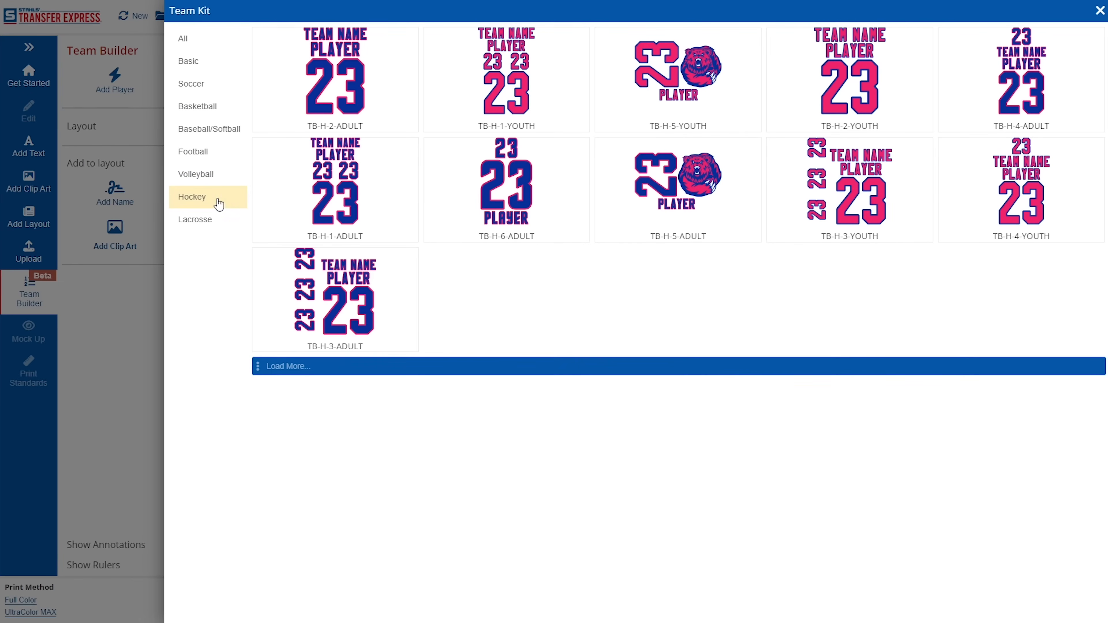
{"action": "left_click", "coordinate": [200, 222]}
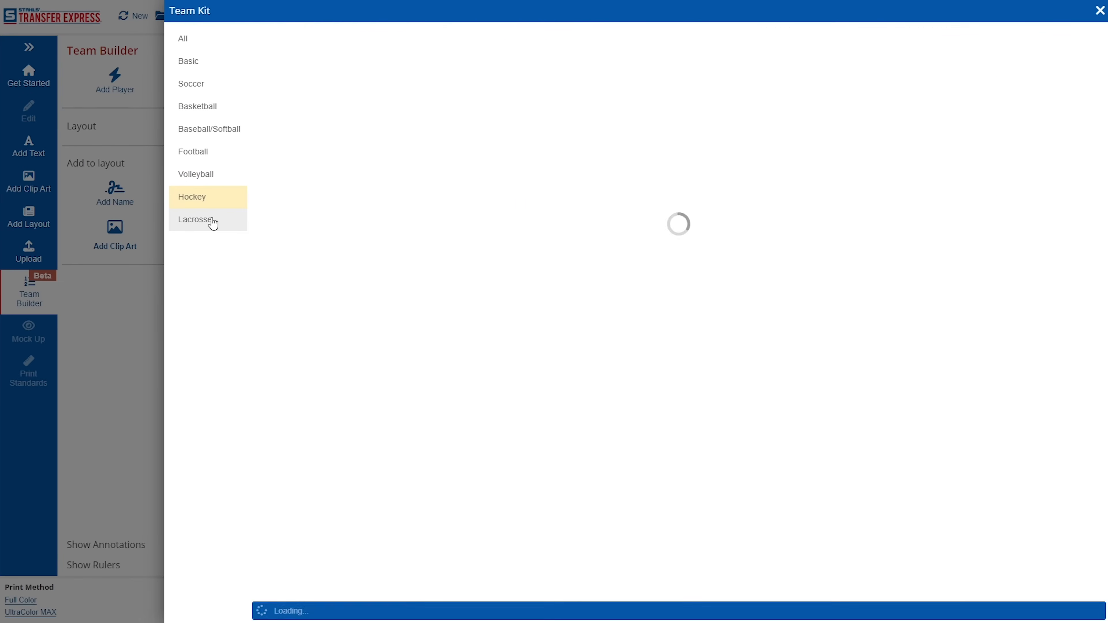
Add the TB-1-ADULT layout from the Basic category to the design
{"action": "left_click", "coordinate": [203, 41]}
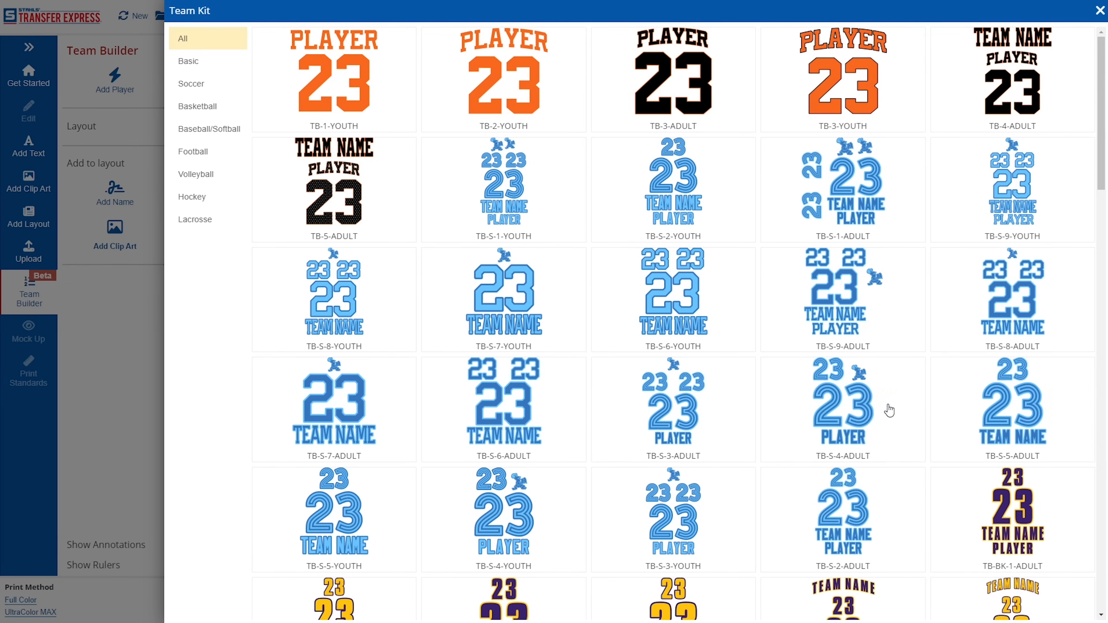
{"action": "left_click", "coordinate": [205, 65]}
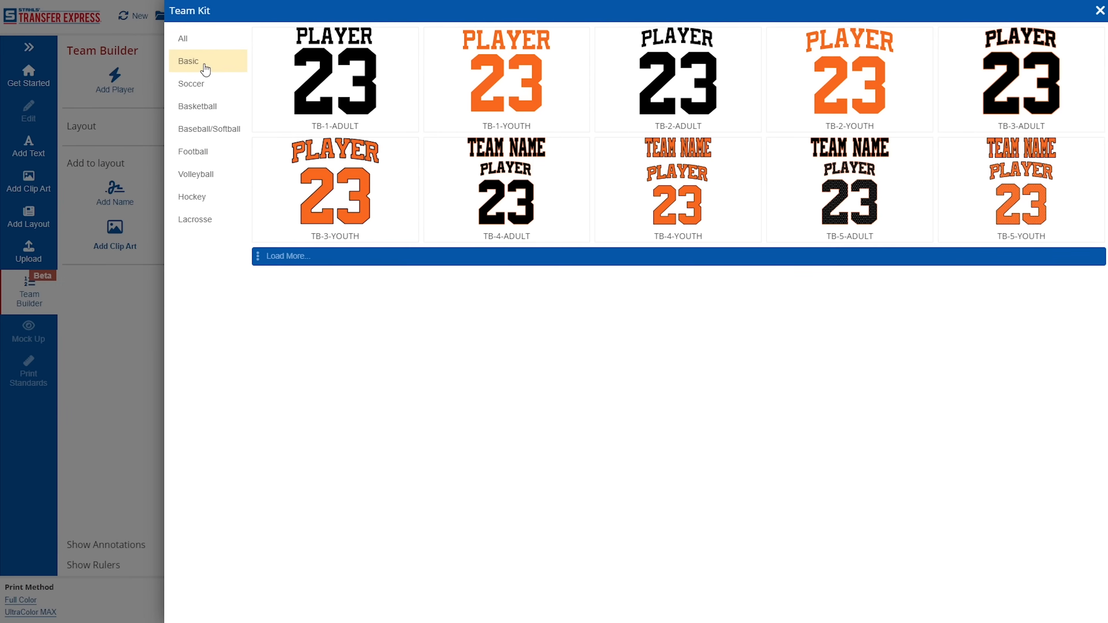
{"action": "left_click", "coordinate": [362, 90]}
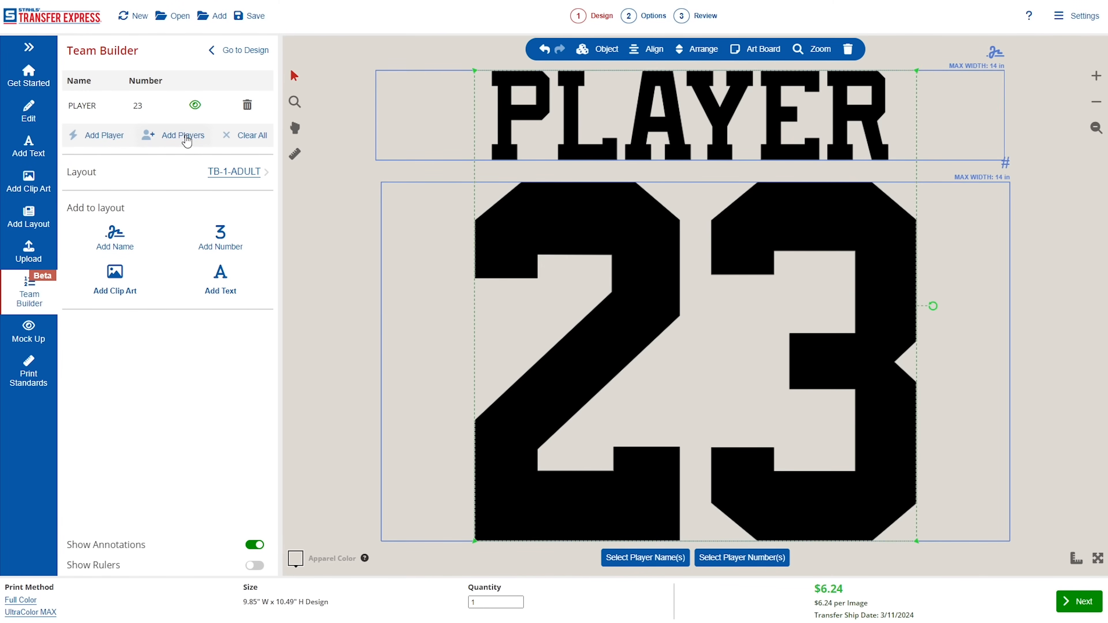
Replace the placeholder roster entry with the first player's surname and set the number to 12
{"action": "left_click", "coordinate": [85, 104]}
{"action": "double_click", "coordinate": [91, 109]}
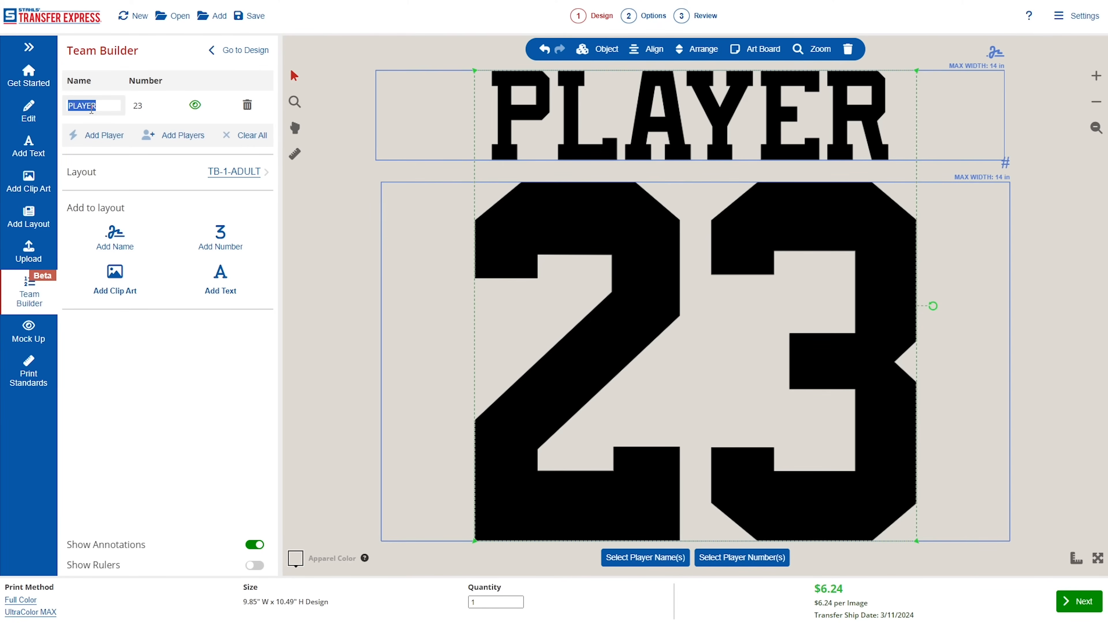
{"action": "type", "text": "CANTO"}
{"action": "left_click", "coordinate": [148, 106]}
{"action": "double_click", "coordinate": [148, 106]}
{"action": "type", "text": "12"}
{"action": "left_click", "coordinate": [423, 176]}
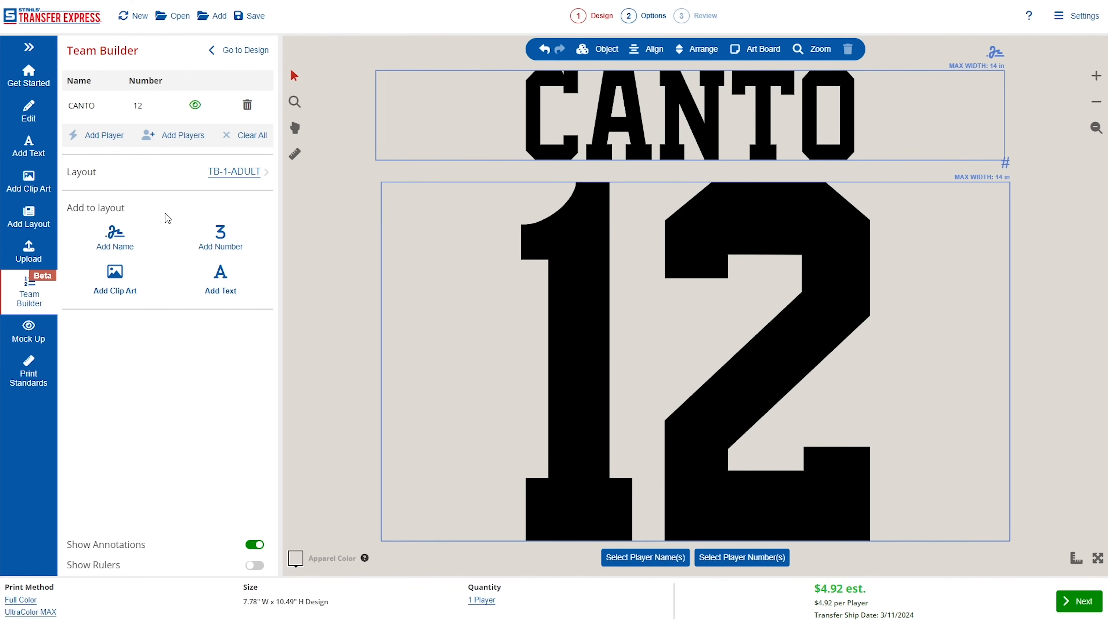
Add a single placeholder player to the roster and delete that entry again
{"action": "left_click", "coordinate": [91, 136]}
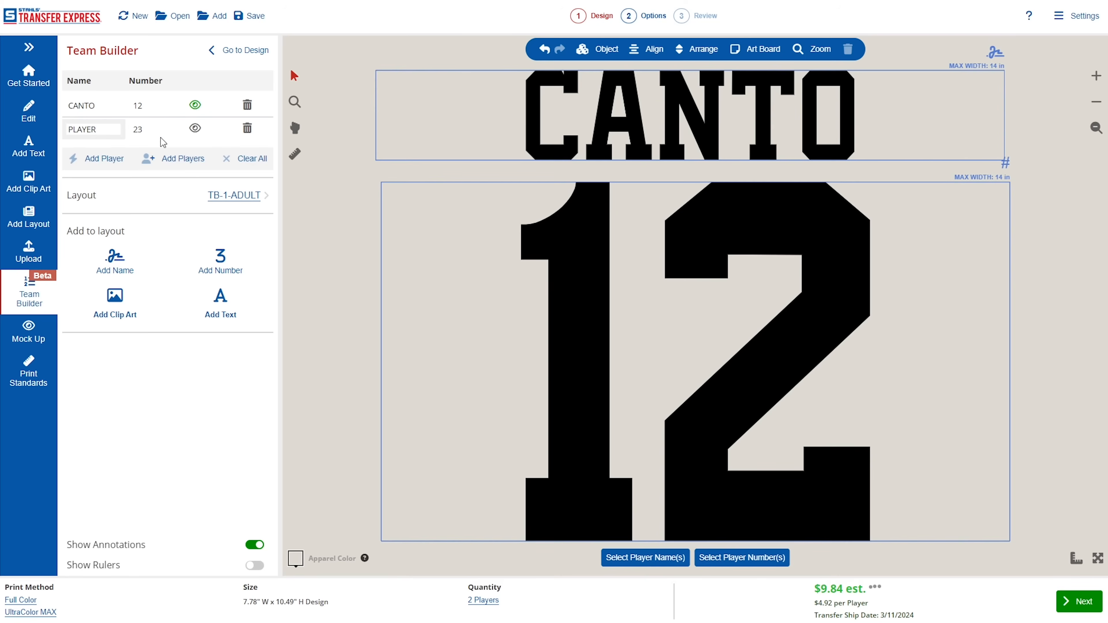
{"action": "left_click", "coordinate": [247, 129]}
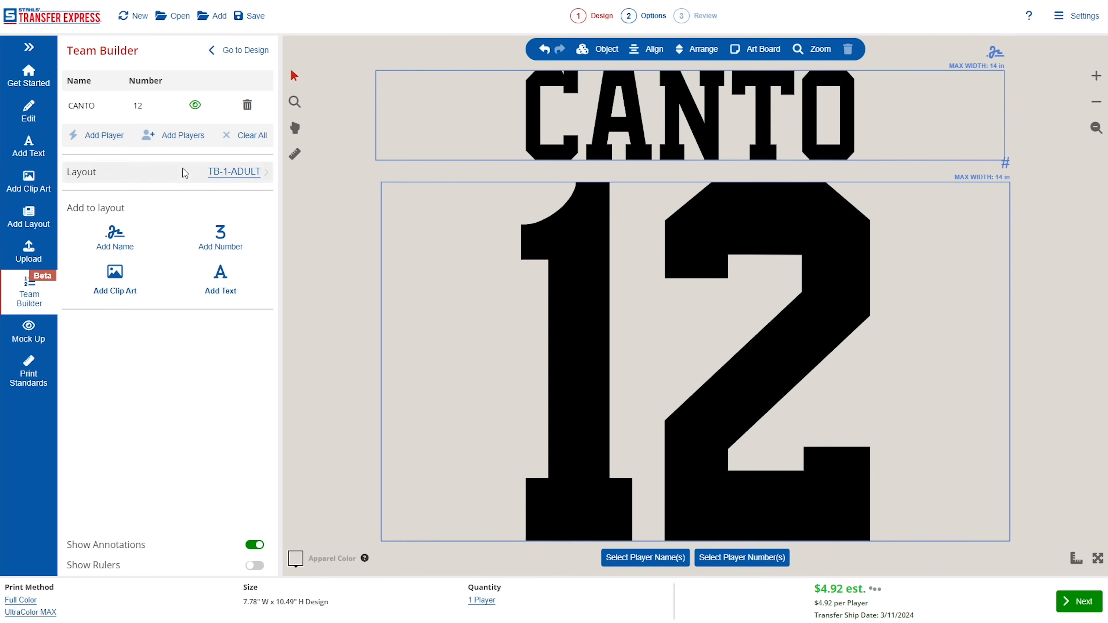
Add seven more players to the roster as a comma-separated list of surnames with numbers 22, 24, 61, 6, 12, 7 and 19
{"action": "left_click", "coordinate": [176, 139]}
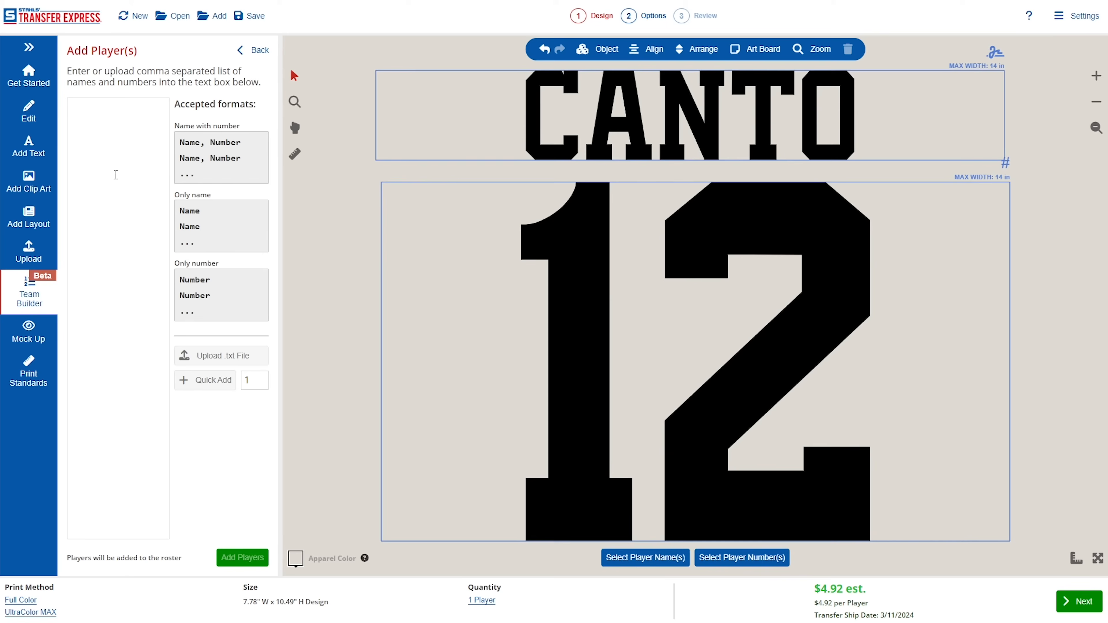
{"action": "left_click", "coordinate": [110, 126]}
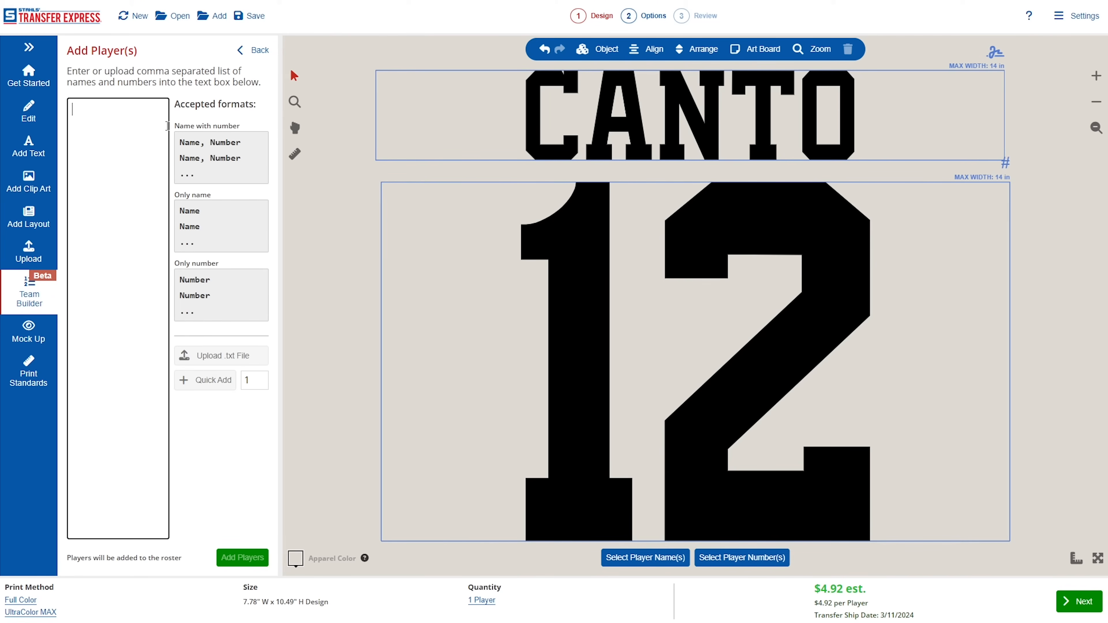
{"action": "type", "text": "CONNER, 22"}
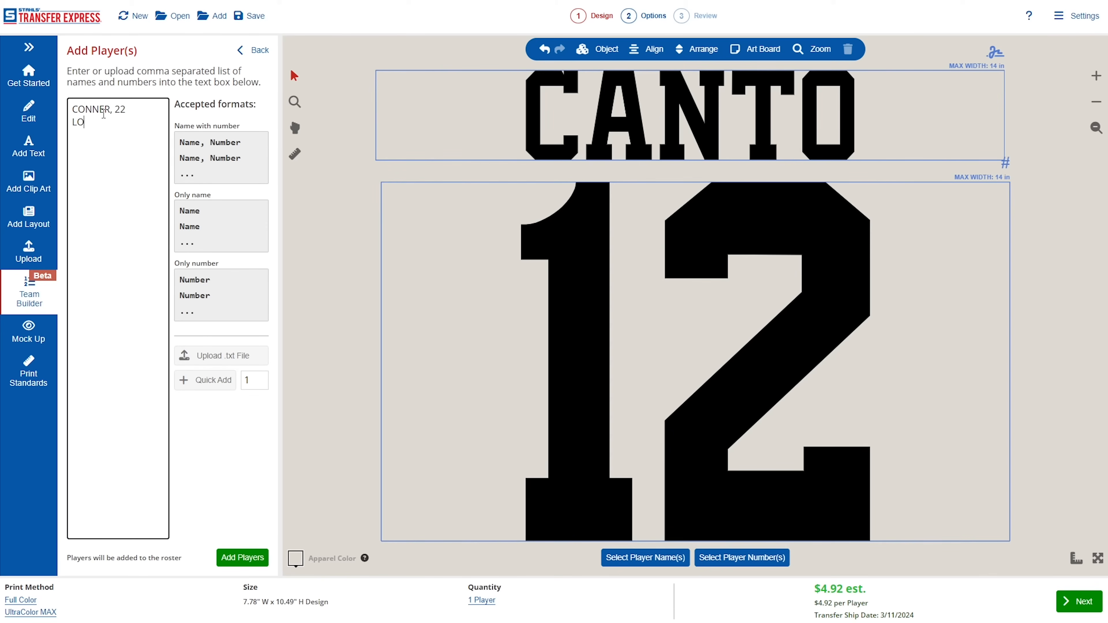
{"action": "key", "text": "Return"}
{"action": "type", "text": "FIORE, 6 "}
{"action": "type", "text": "ROMANO, 12"}
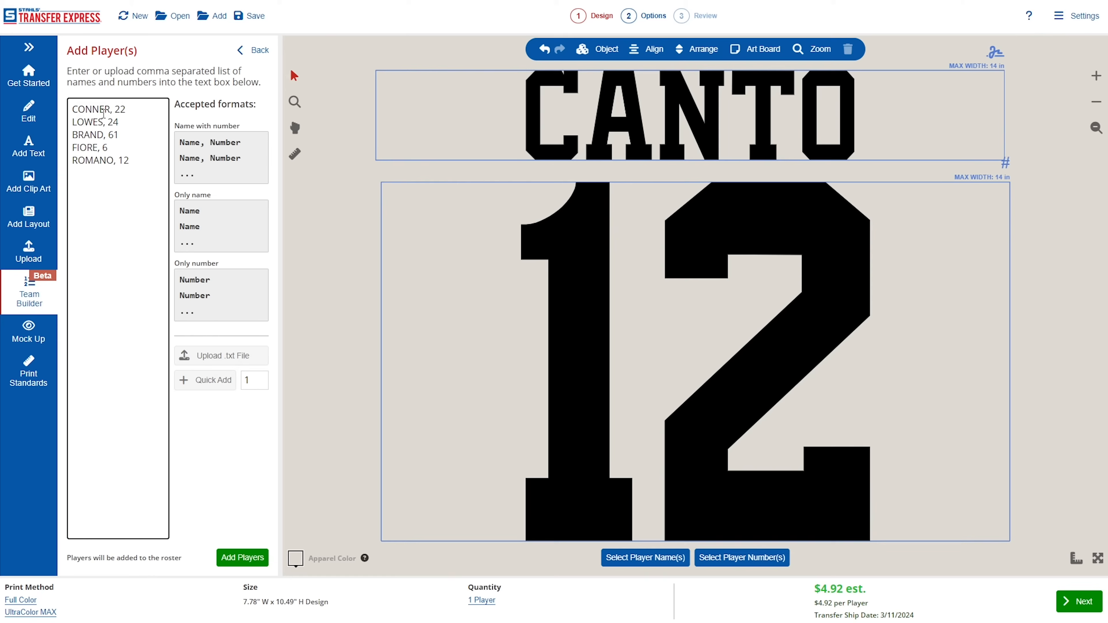
{"action": "key", "text": "Return"}
{"action": "type", "text": "BLANEY, 19"}
{"action": "left_click", "coordinate": [252, 558]}
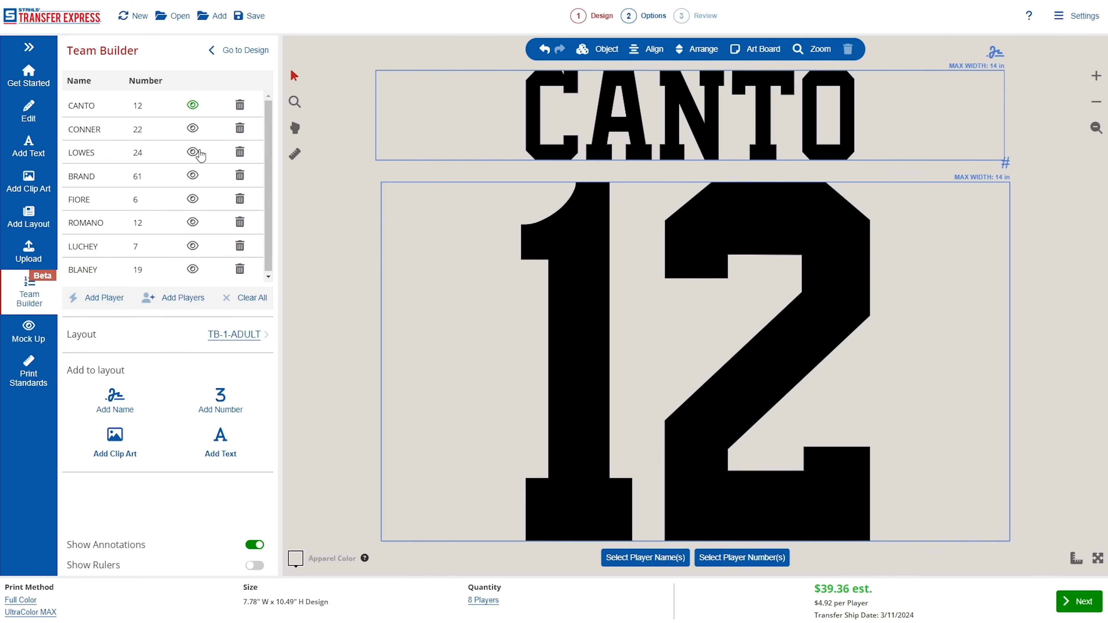
Preview the layout for the players numbered 22, 24, 61 and 6
{"action": "left_click", "coordinate": [192, 128]}
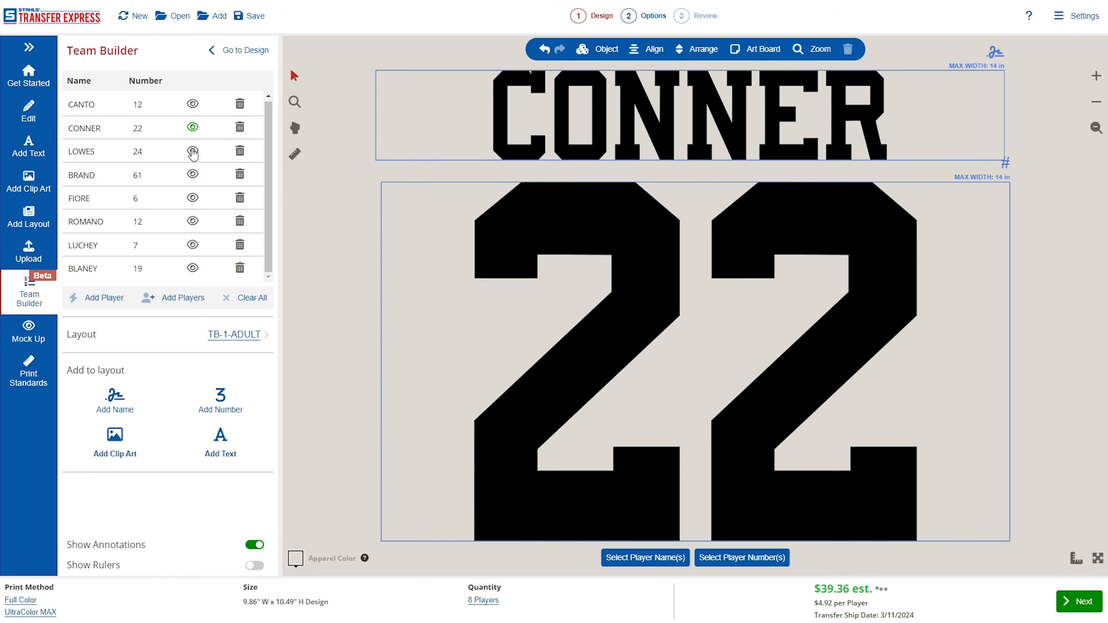
{"action": "left_click", "coordinate": [193, 151]}
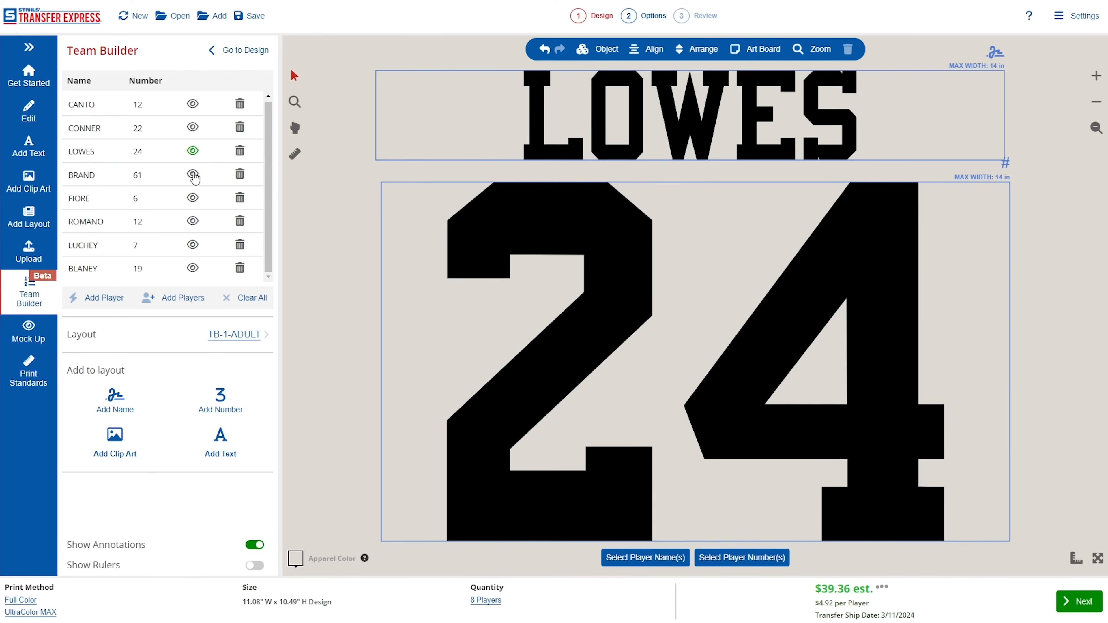
{"action": "left_click", "coordinate": [193, 175]}
{"action": "left_click", "coordinate": [192, 198]}
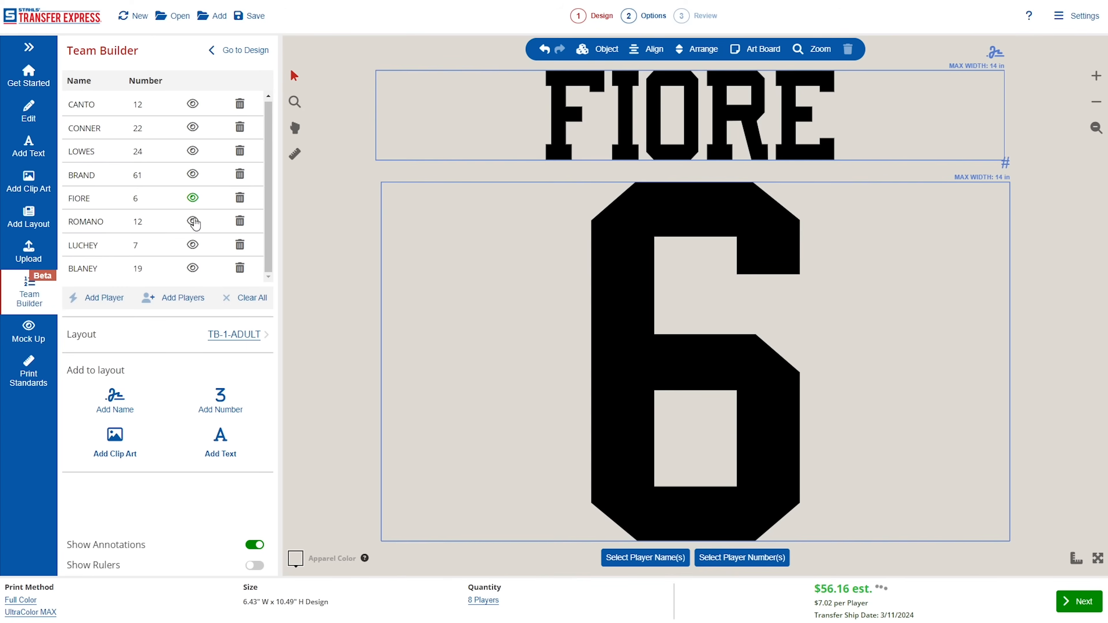
Preview the other player numbered 12, return to the first player's layout, and set the apparel color to Red
{"action": "left_click", "coordinate": [193, 221]}
{"action": "left_click", "coordinate": [193, 104]}
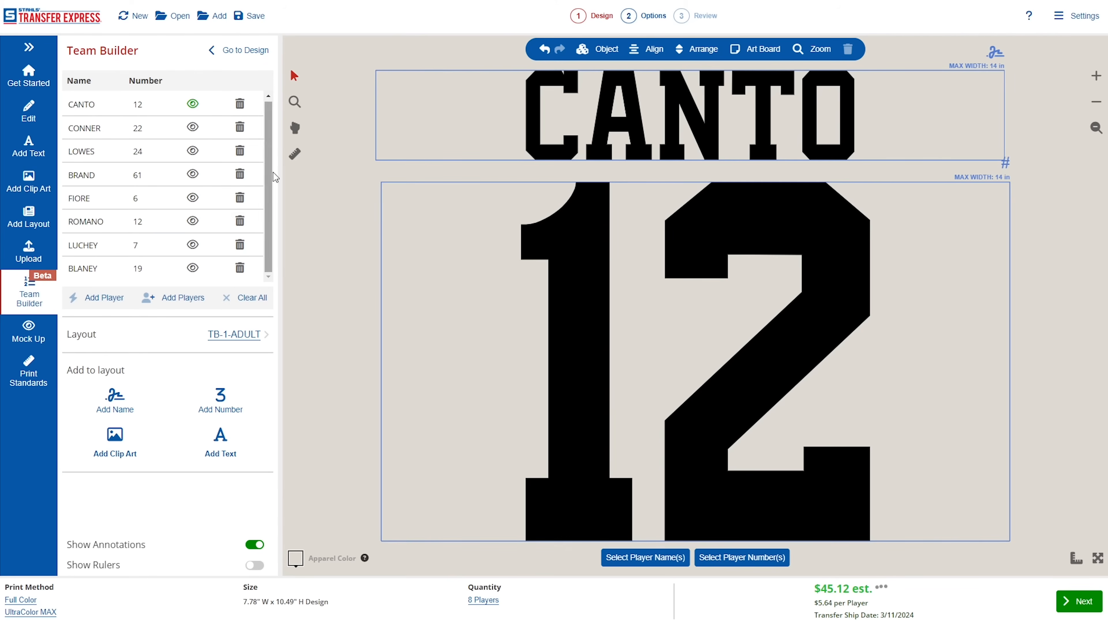
{"action": "left_click", "coordinate": [295, 561]}
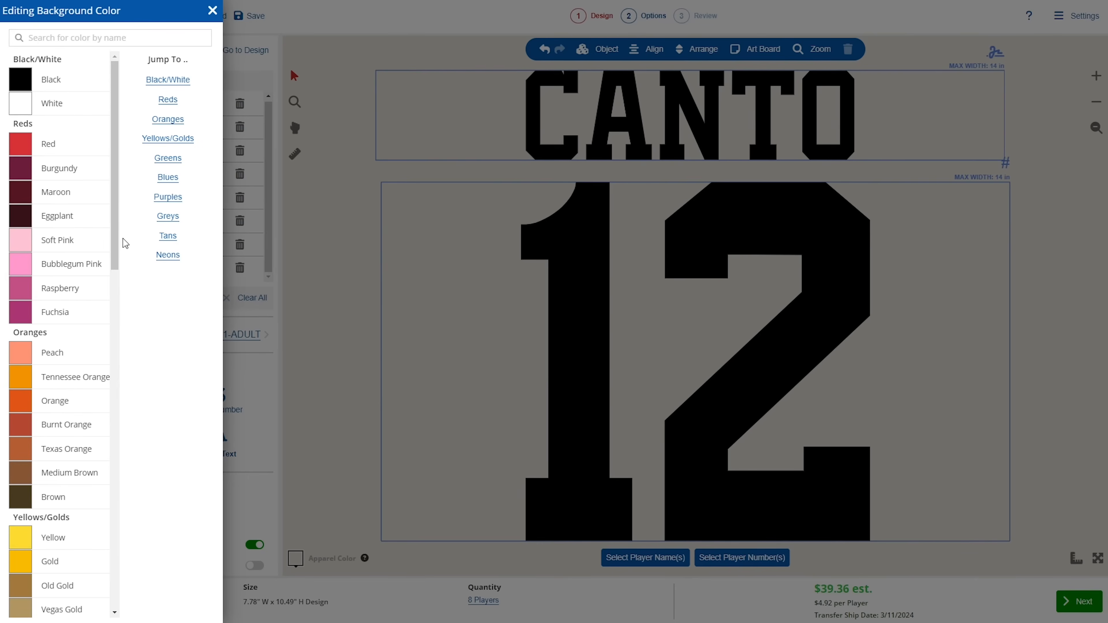
{"action": "left_click", "coordinate": [63, 144]}
{"action": "left_click", "coordinate": [335, 224]}
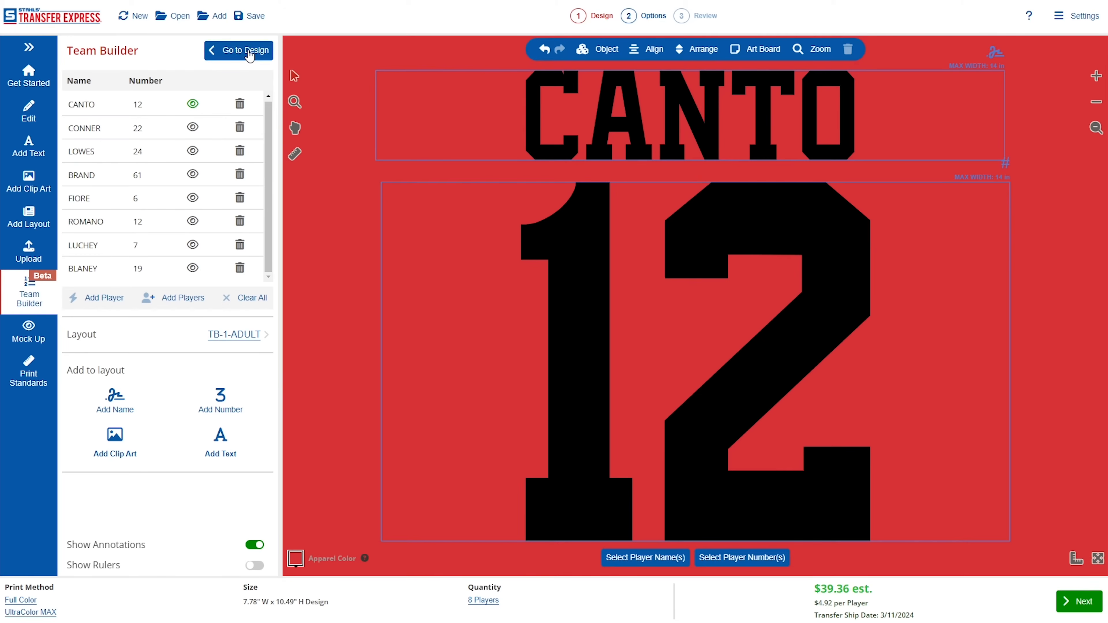
Change the color of both the player name and the player number to White
{"action": "left_click", "coordinate": [545, 105]}
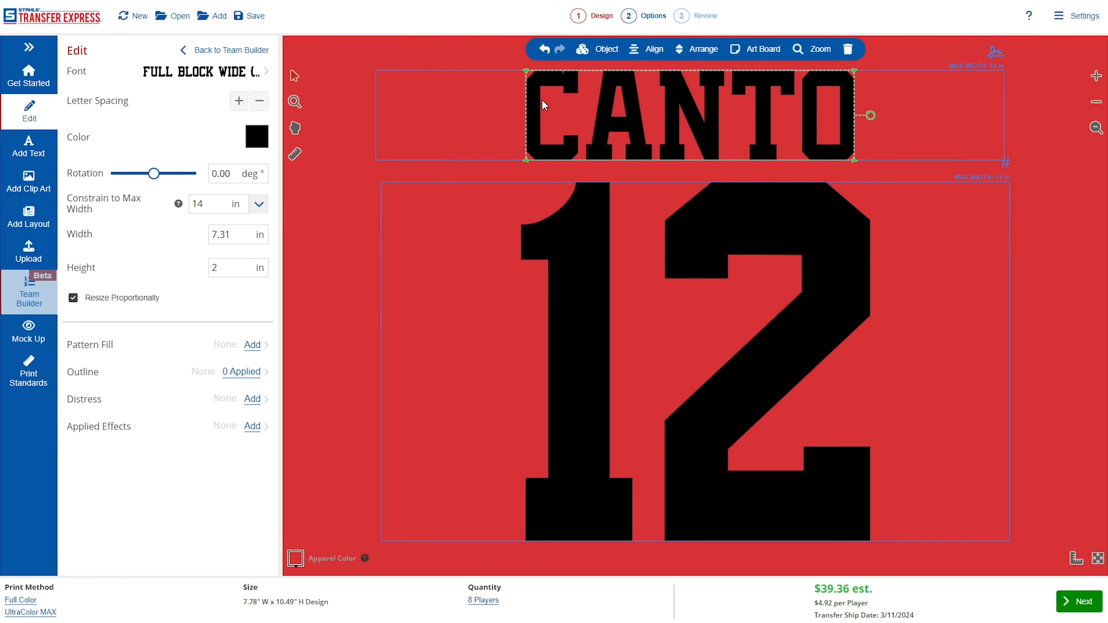
{"action": "left_click", "coordinate": [261, 143]}
{"action": "left_click", "coordinate": [122, 231]}
{"action": "left_click", "coordinate": [556, 245]}
{"action": "left_click", "coordinate": [260, 58]}
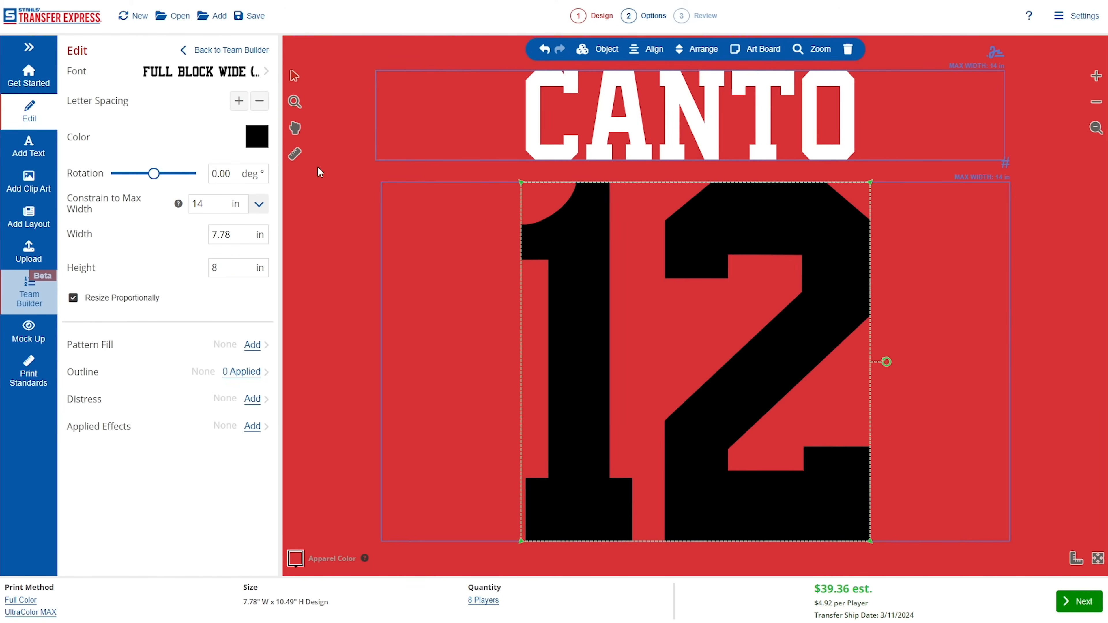
{"action": "left_click", "coordinate": [257, 136]}
{"action": "left_click", "coordinate": [111, 225]}
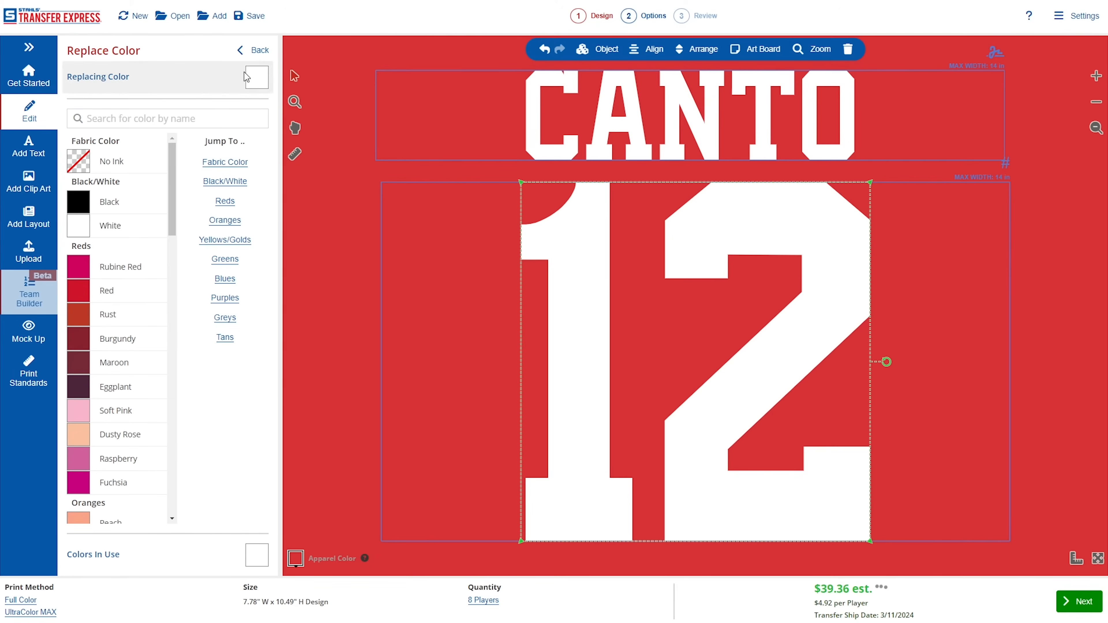
{"action": "left_click", "coordinate": [257, 50]}
Add a touching outline to the player name and set the outline color to Navy Blue
{"action": "left_click", "coordinate": [561, 130]}
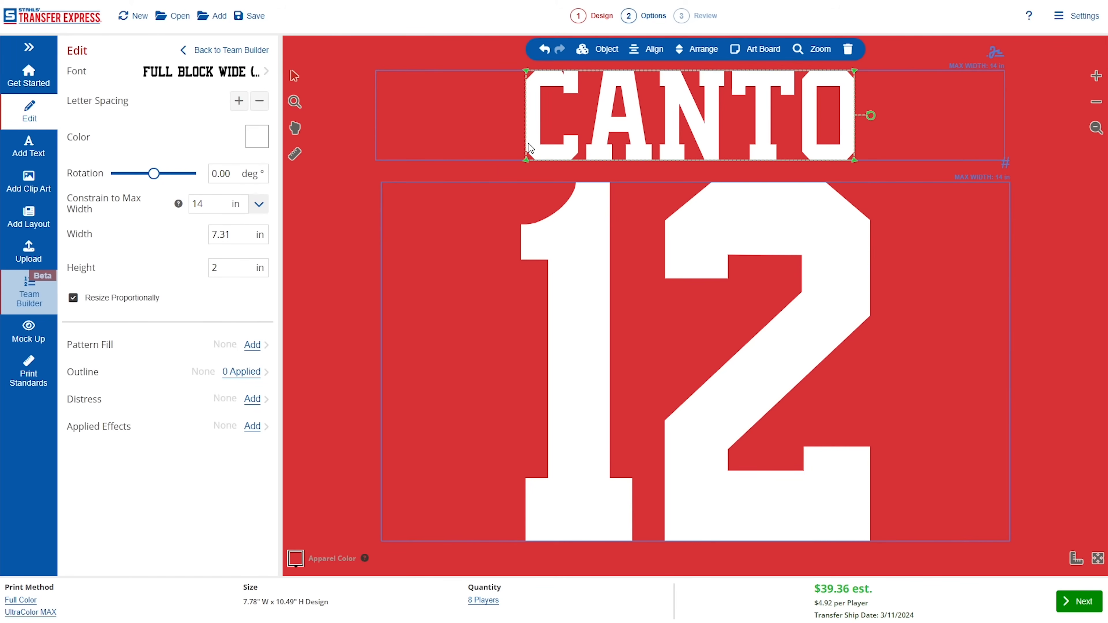
{"action": "left_click", "coordinate": [243, 381]}
{"action": "left_click", "coordinate": [228, 174]}
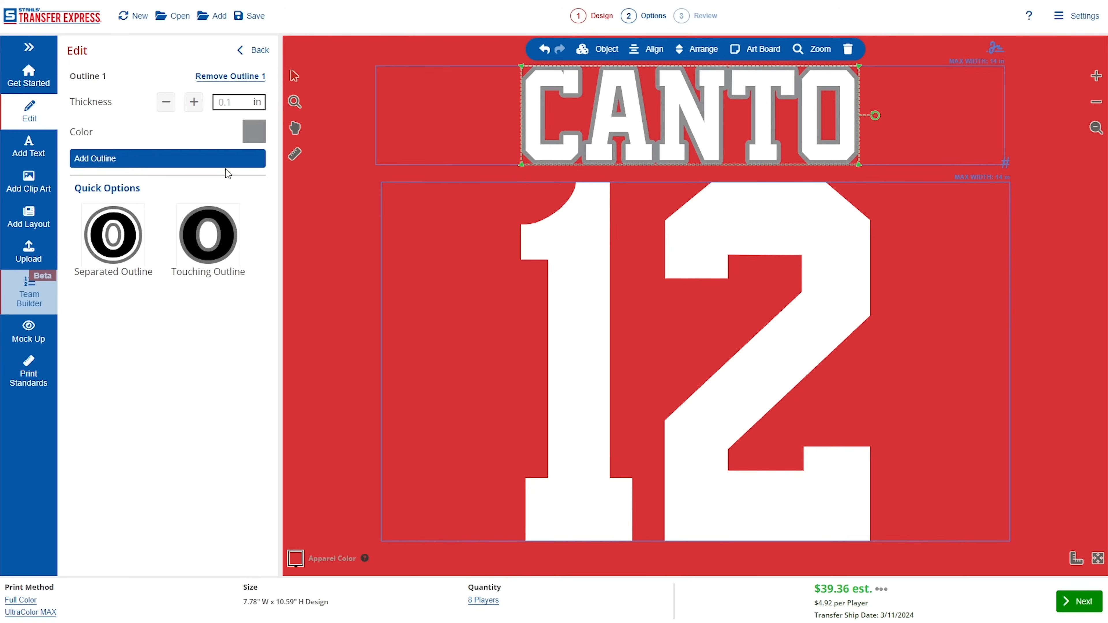
{"action": "left_click", "coordinate": [253, 131]}
{"action": "scroll", "coordinate": [142, 423], "scroll_direction": "down", "scroll_amount": 8}
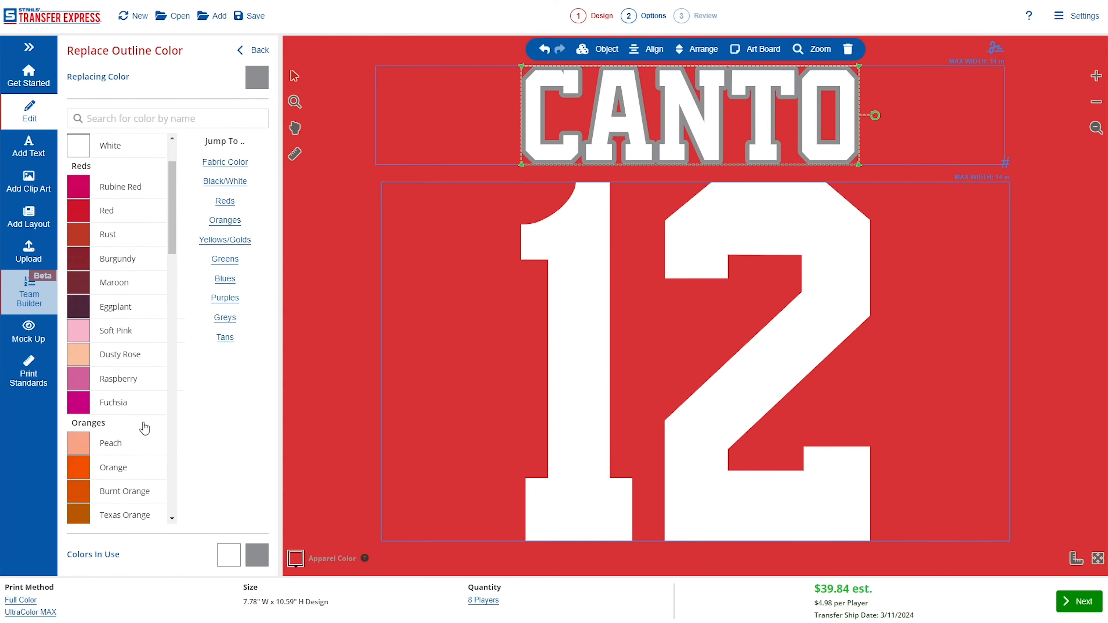
{"action": "scroll", "coordinate": [139, 420], "scroll_direction": "down", "scroll_amount": 15}
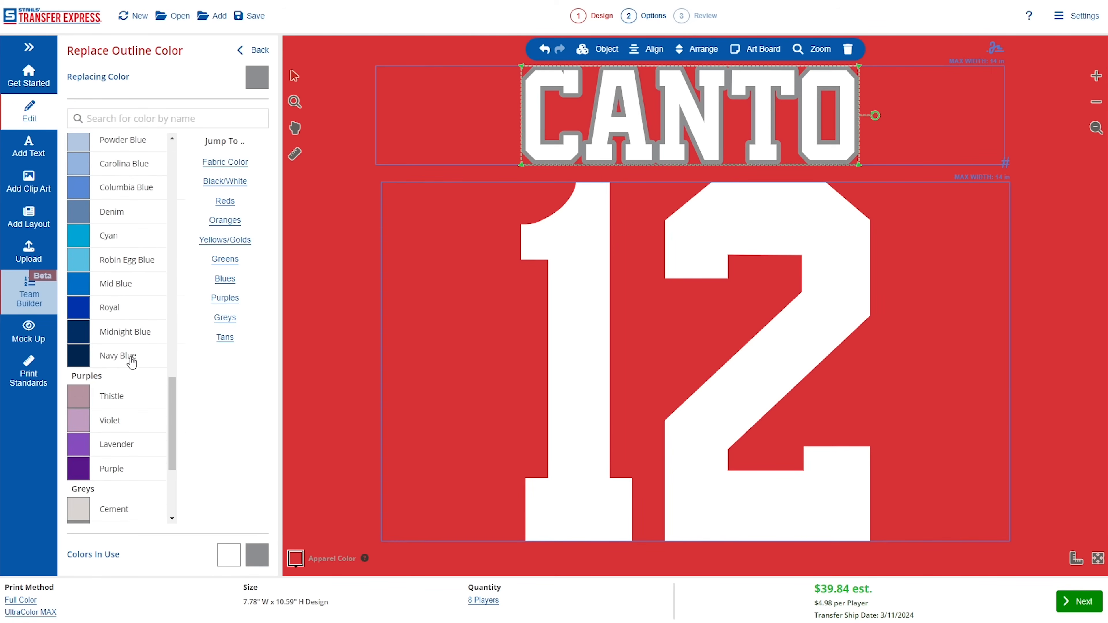
{"action": "left_click", "coordinate": [127, 354]}
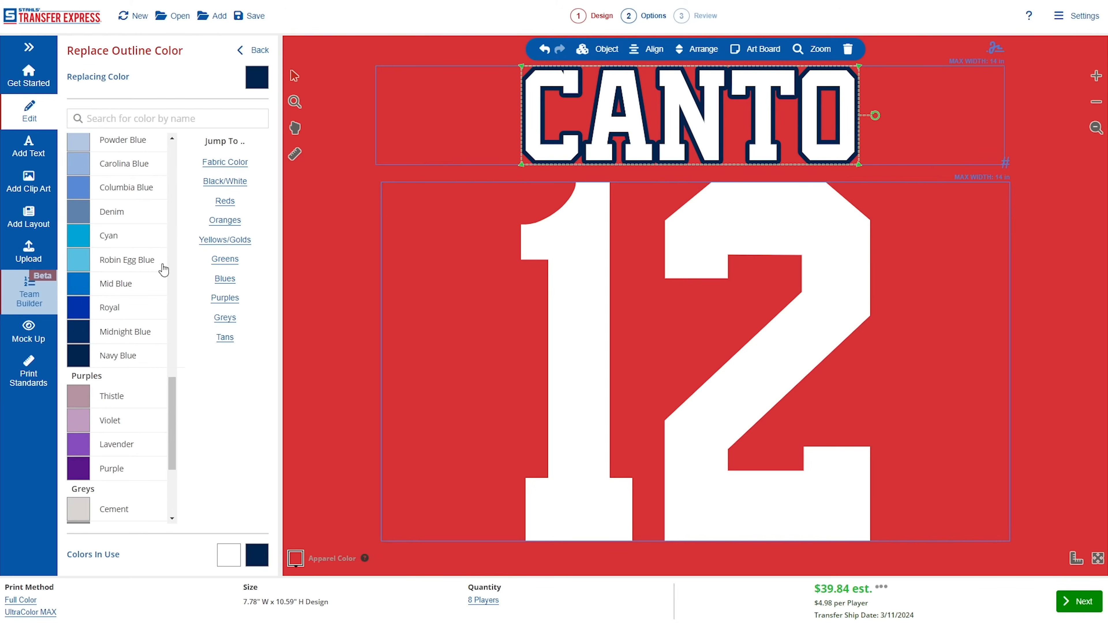
{"action": "left_click", "coordinate": [257, 49]}
Add a touching outline to the player number in the navy already in use, with a thickness of 0.12 in
{"action": "left_click", "coordinate": [564, 266]}
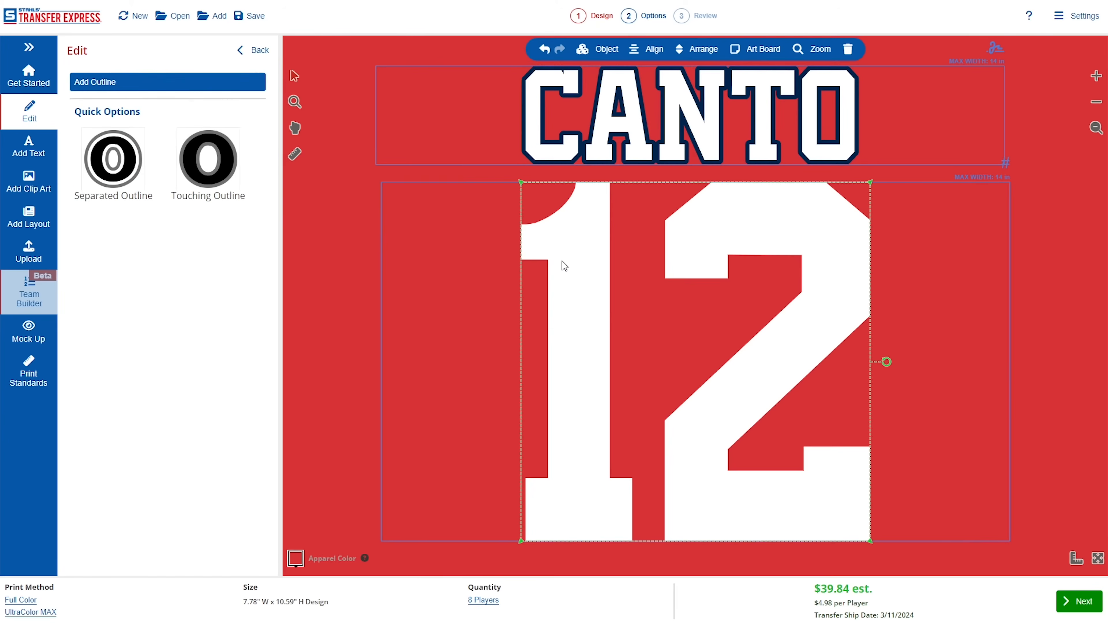
{"action": "left_click", "coordinate": [207, 158]}
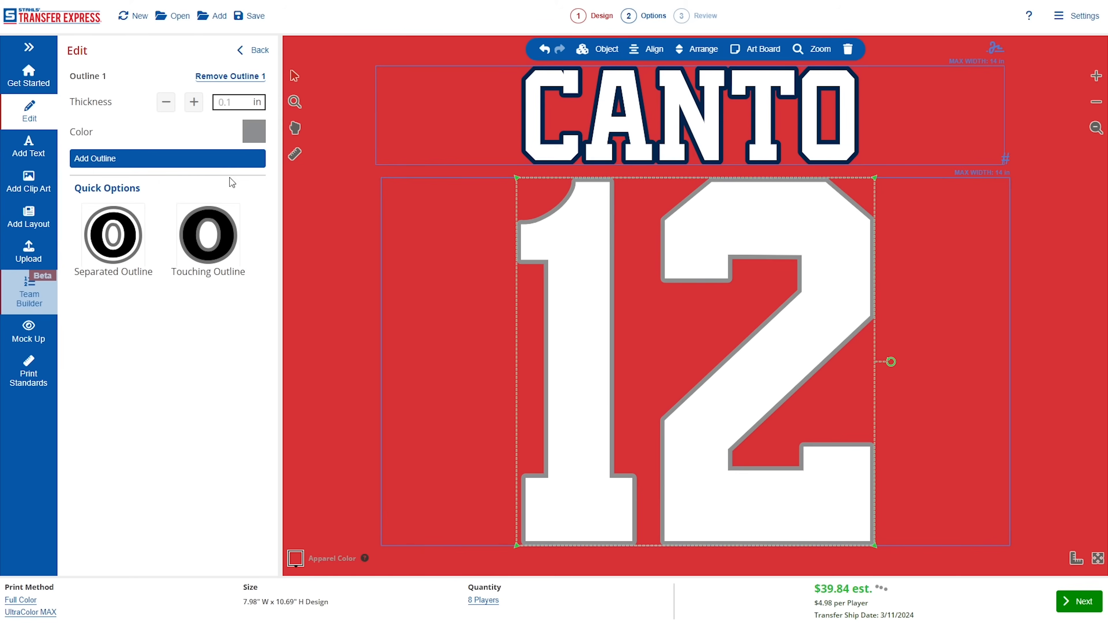
{"action": "left_click", "coordinate": [257, 131]}
{"action": "left_click", "coordinate": [232, 558]}
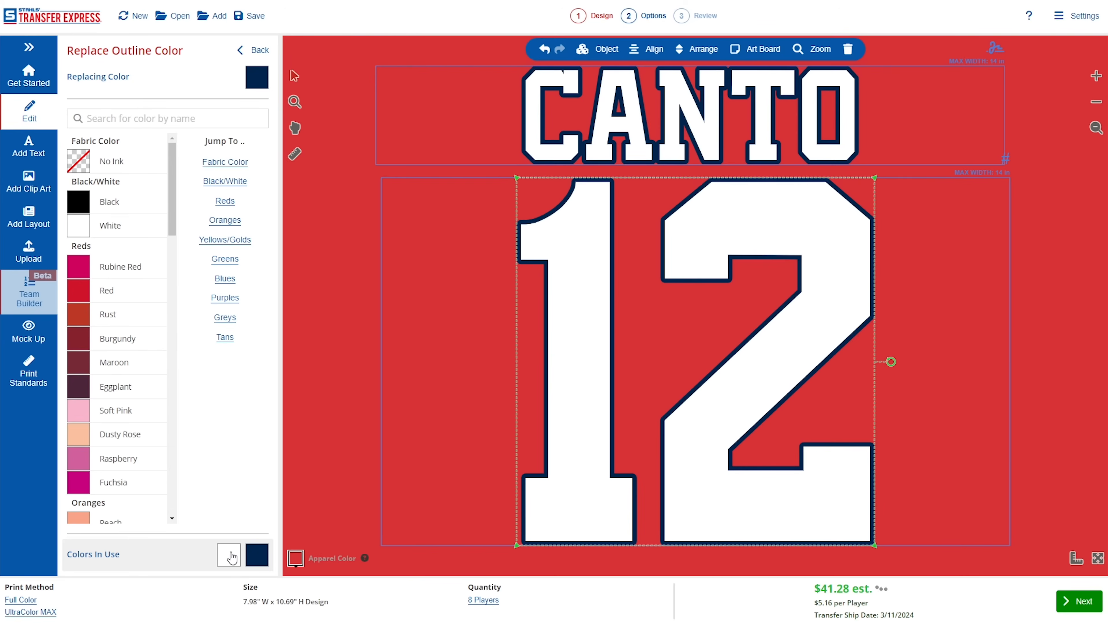
{"action": "left_click", "coordinate": [257, 52]}
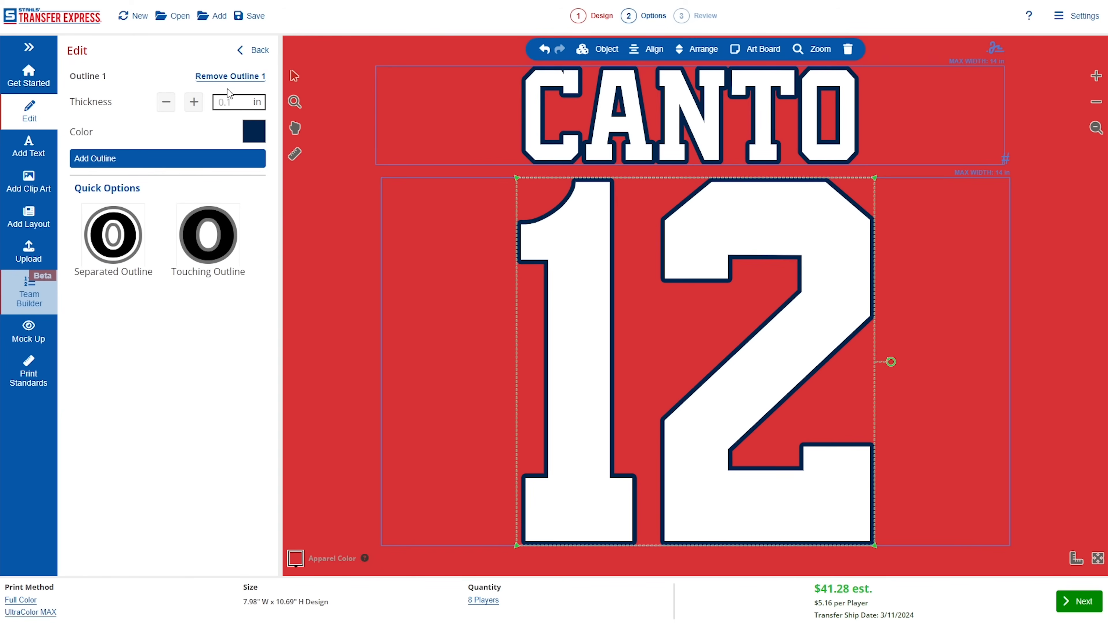
{"action": "left_click", "coordinate": [194, 103]}
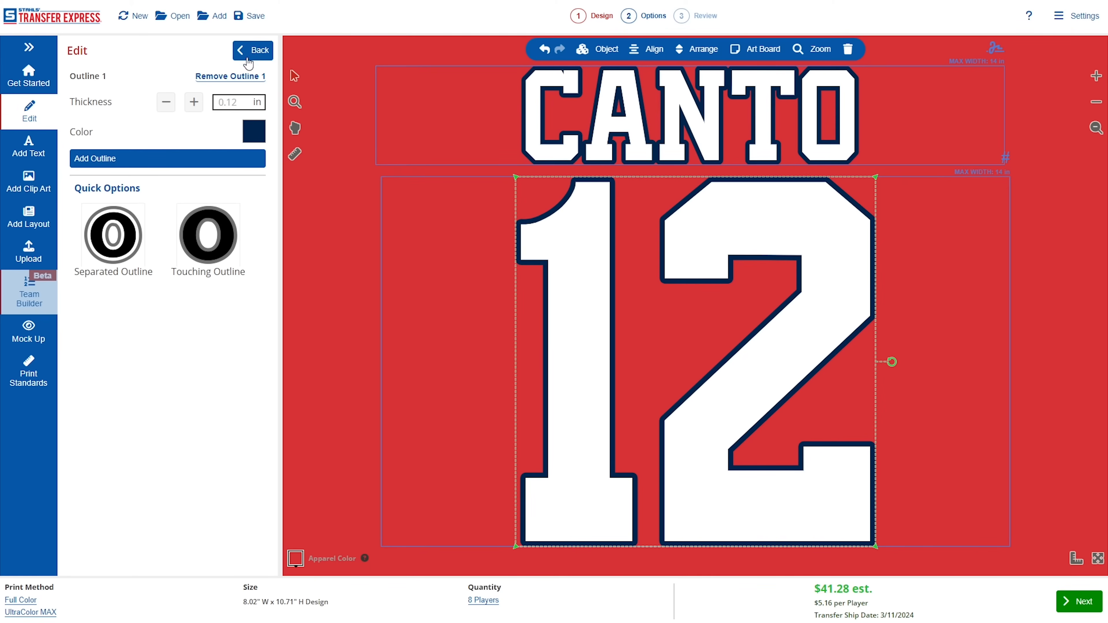
{"action": "left_click", "coordinate": [254, 51]}
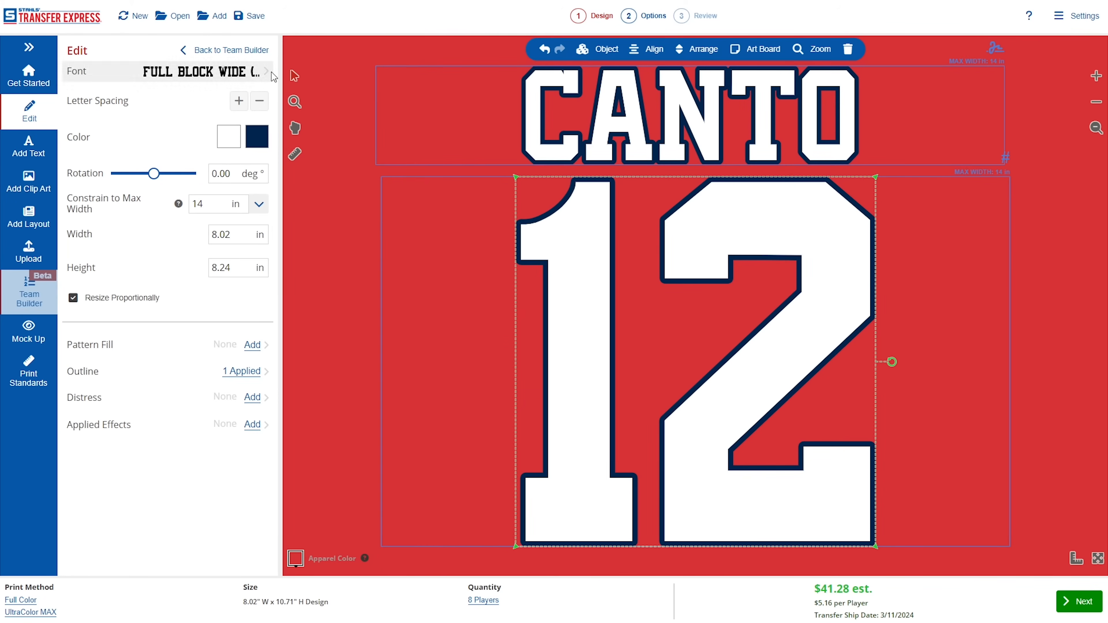
Preview the outlined design for the players numbered 22, 24, 61 and 6, and return to the first player
{"action": "left_click", "coordinate": [43, 307]}
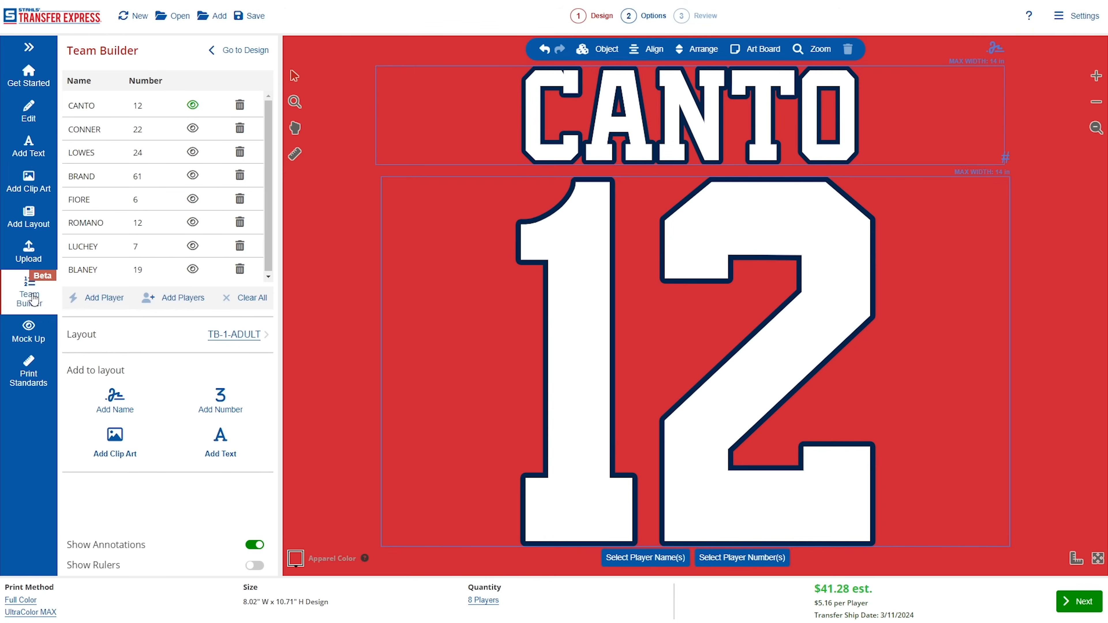
{"action": "left_click", "coordinate": [193, 129]}
{"action": "left_click", "coordinate": [192, 153]}
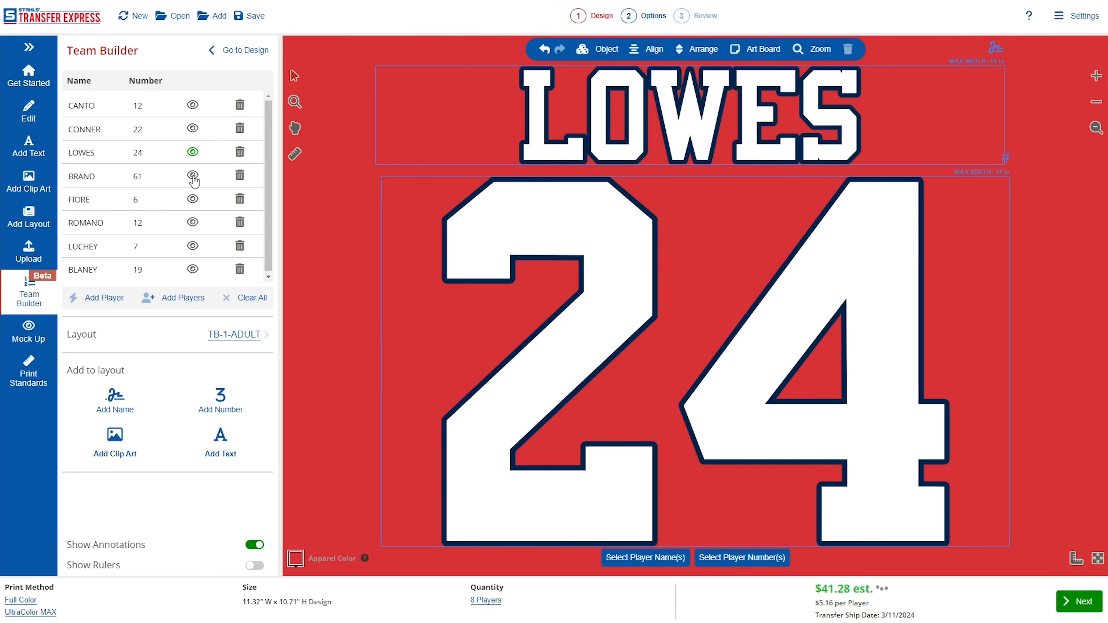
{"action": "left_click", "coordinate": [192, 177]}
{"action": "left_click", "coordinate": [194, 201]}
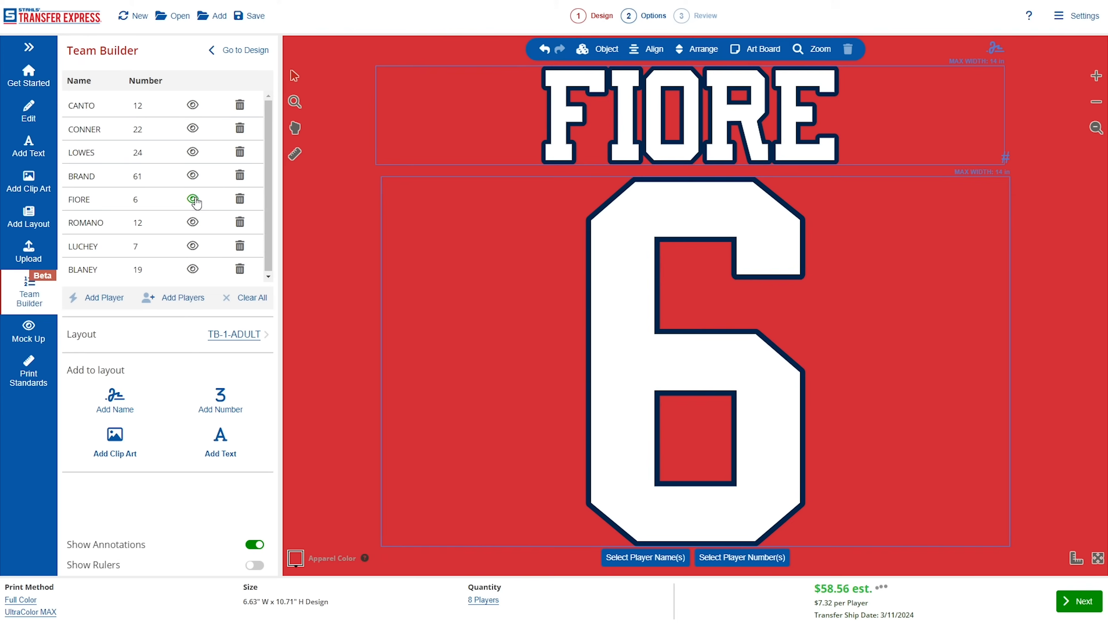
{"action": "left_click", "coordinate": [193, 106]}
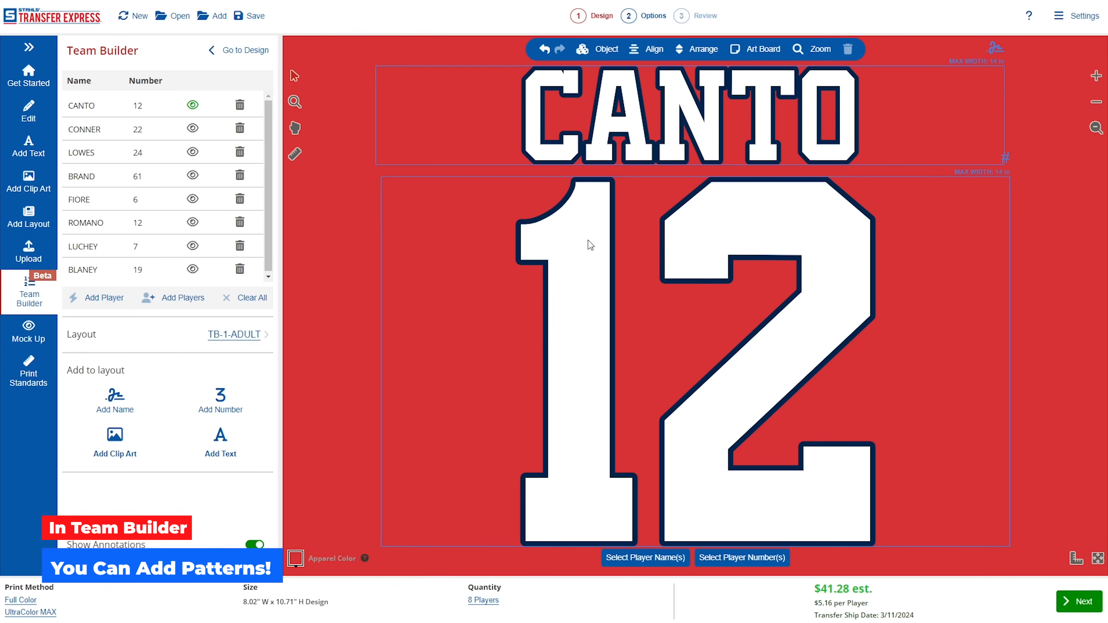
Fill the player number with the Water Pattern
{"action": "left_click", "coordinate": [593, 251]}
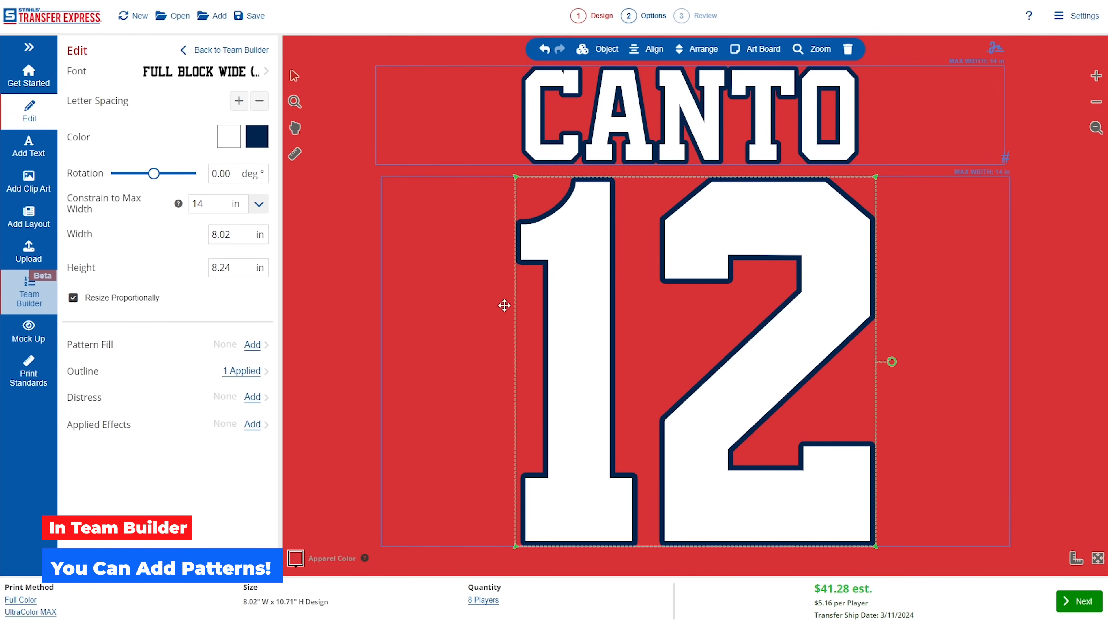
{"action": "left_click", "coordinate": [252, 349]}
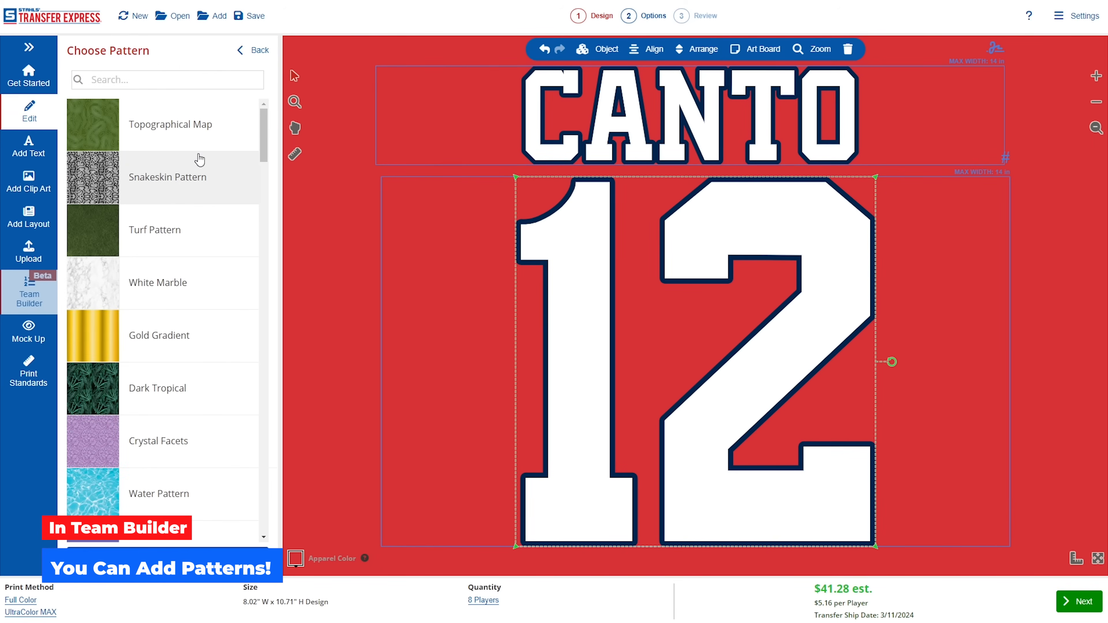
{"action": "scroll", "coordinate": [230, 163], "scroll_direction": "down", "scroll_amount": 2}
{"action": "scroll", "coordinate": [197, 224], "scroll_direction": "down", "scroll_amount": 3}
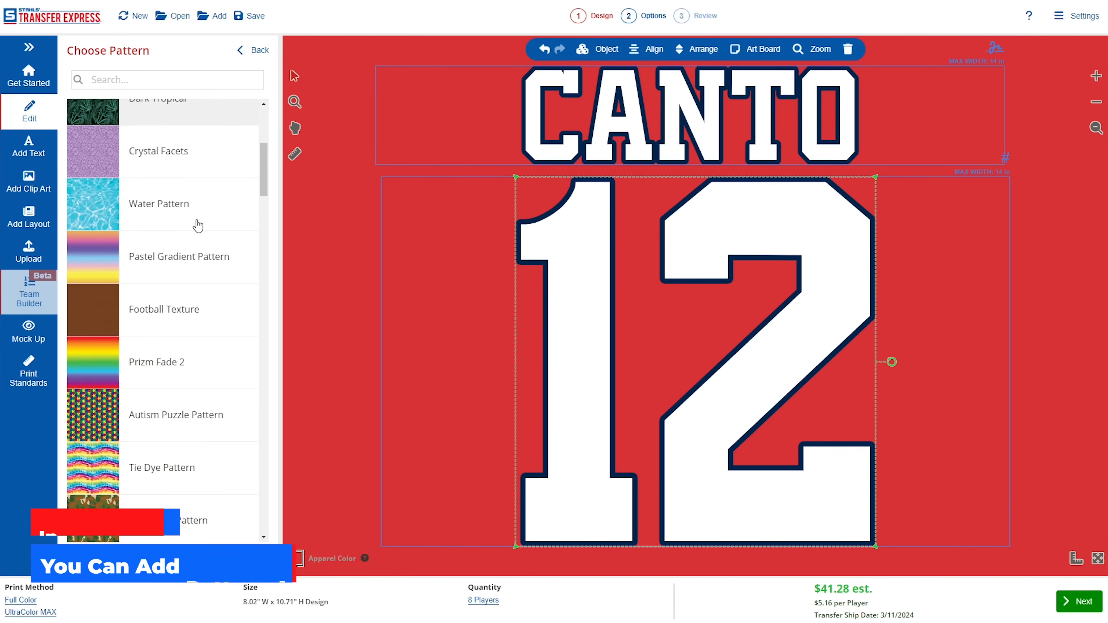
{"action": "left_click", "coordinate": [198, 216]}
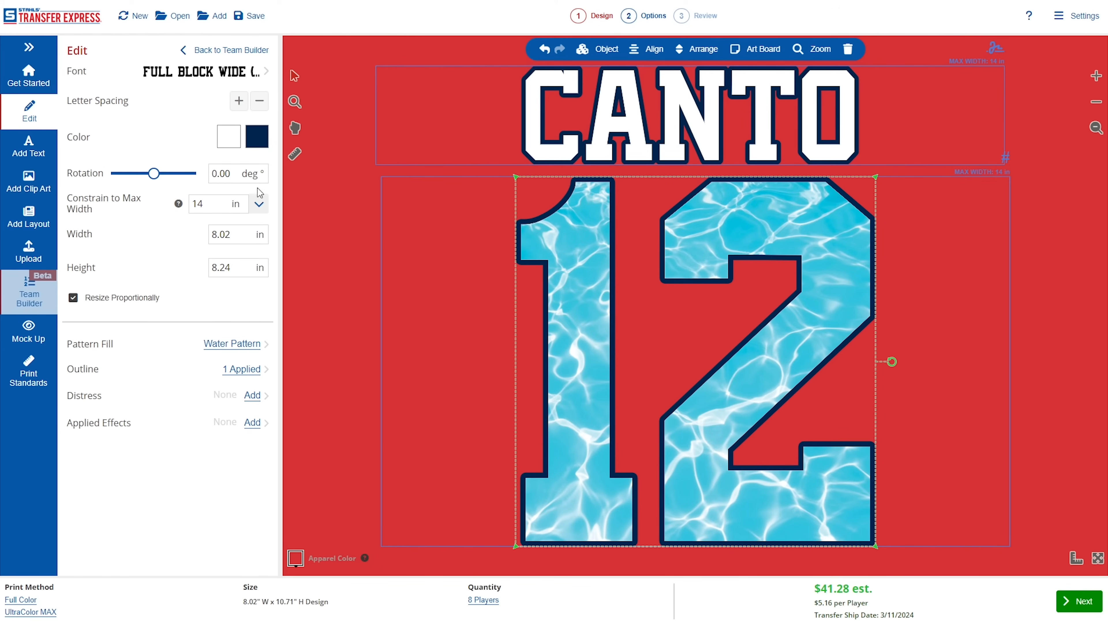
Change the player number's pattern fill to Mesh Pattern and select the player name
{"action": "left_click", "coordinate": [247, 346]}
{"action": "scroll", "coordinate": [174, 369], "scroll_direction": "down", "scroll_amount": 3}
{"action": "scroll", "coordinate": [157, 370], "scroll_direction": "down", "scroll_amount": 20}
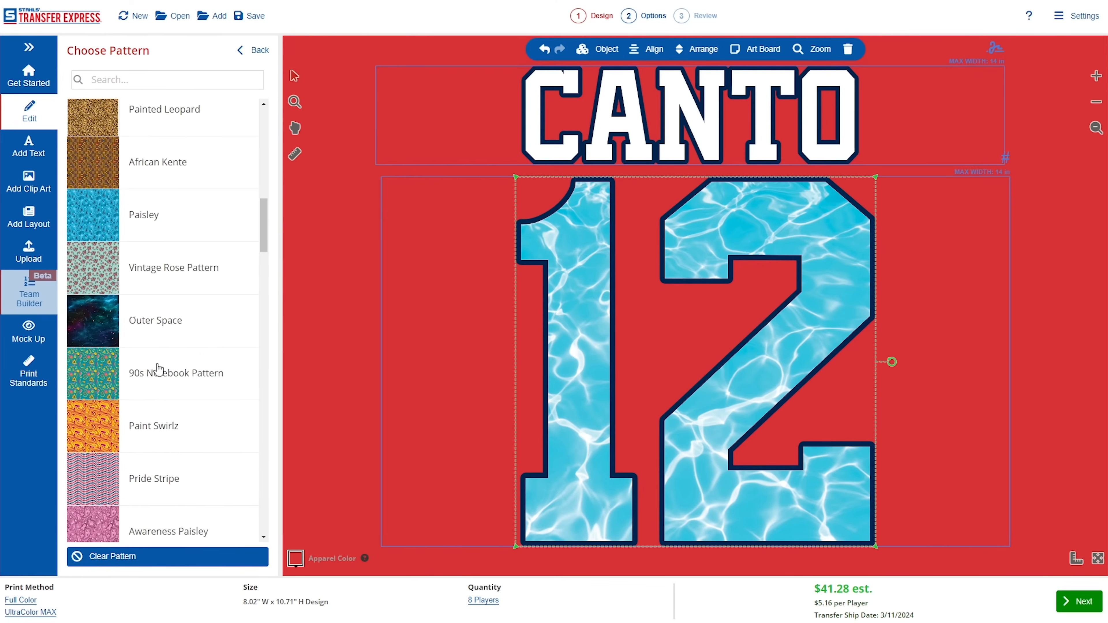
{"action": "scroll", "coordinate": [158, 369], "scroll_direction": "down", "scroll_amount": 16}
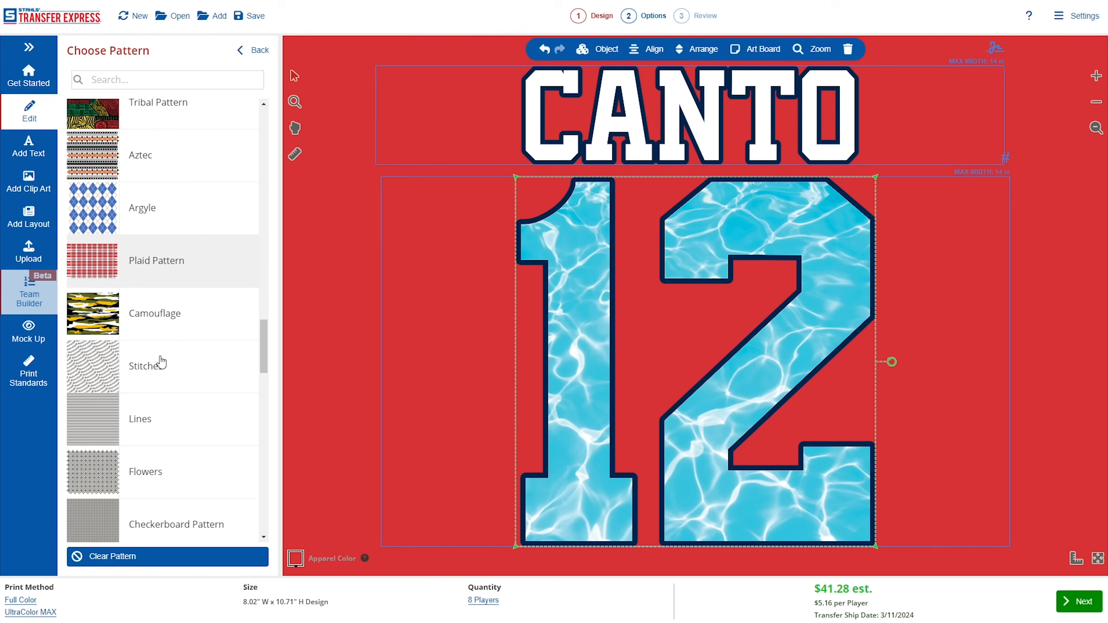
{"action": "scroll", "coordinate": [161, 362], "scroll_direction": "down", "scroll_amount": 5}
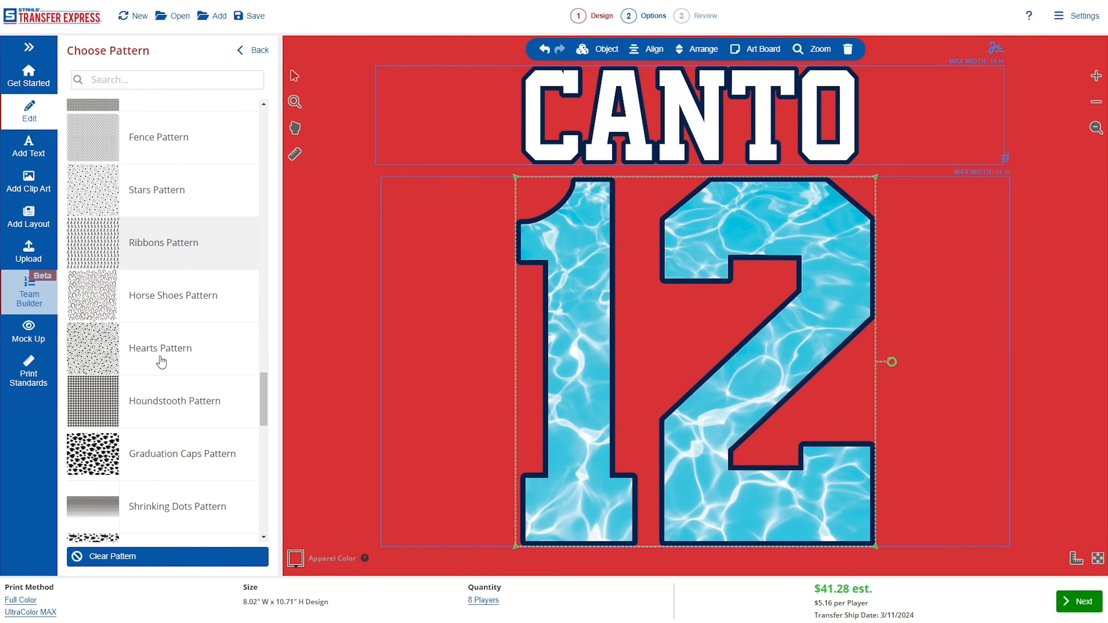
{"action": "scroll", "coordinate": [162, 362], "scroll_direction": "down", "scroll_amount": 2}
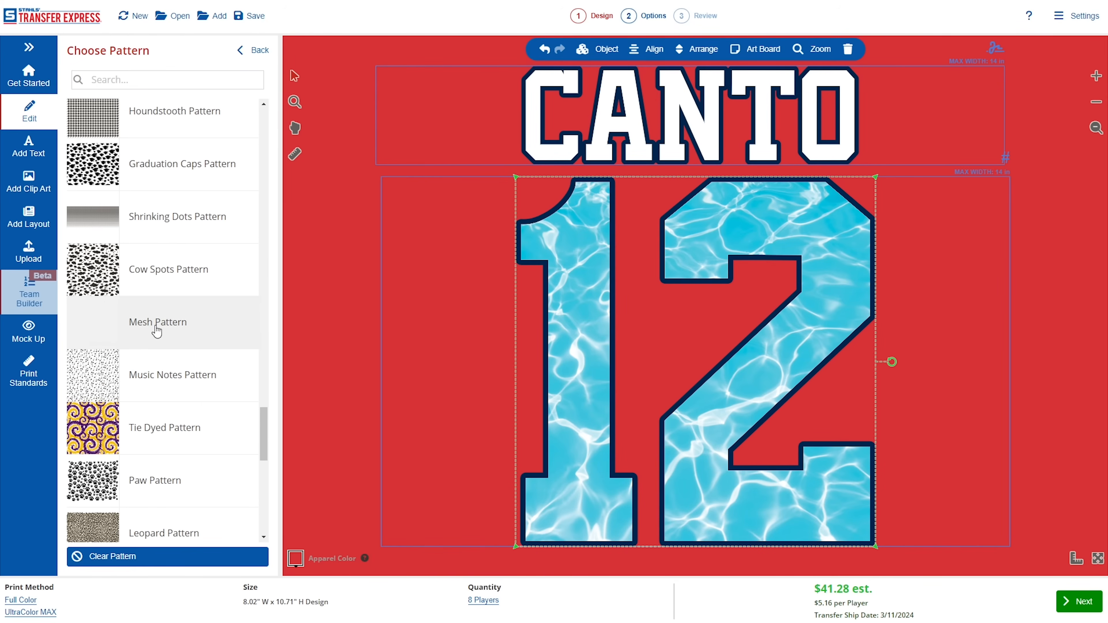
{"action": "left_click", "coordinate": [204, 327]}
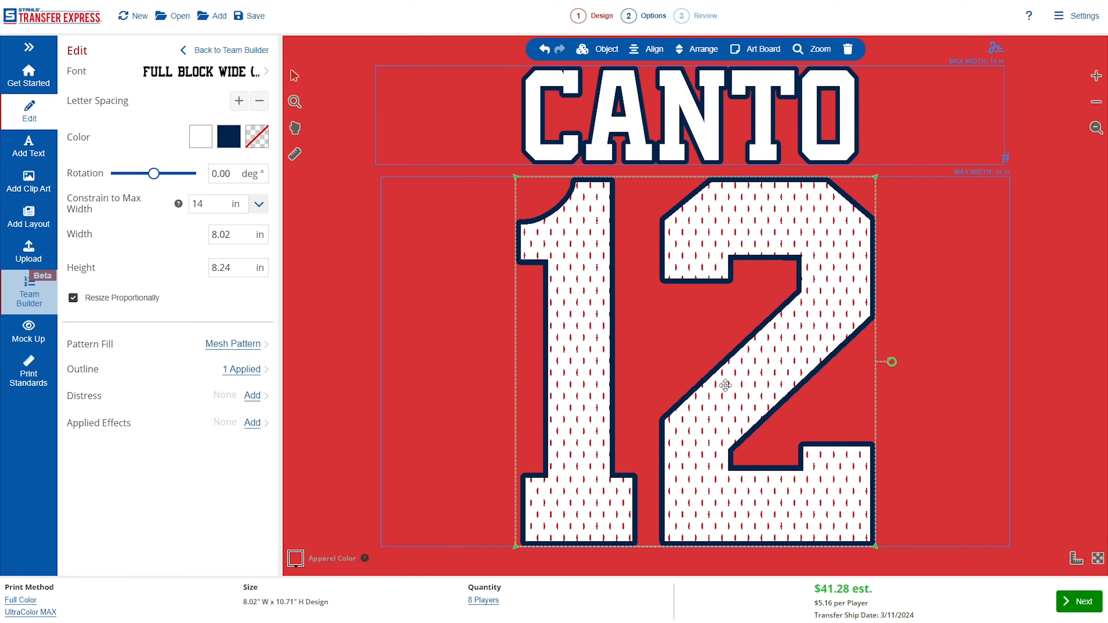
{"action": "left_click", "coordinate": [971, 230]}
{"action": "left_click", "coordinate": [801, 133]}
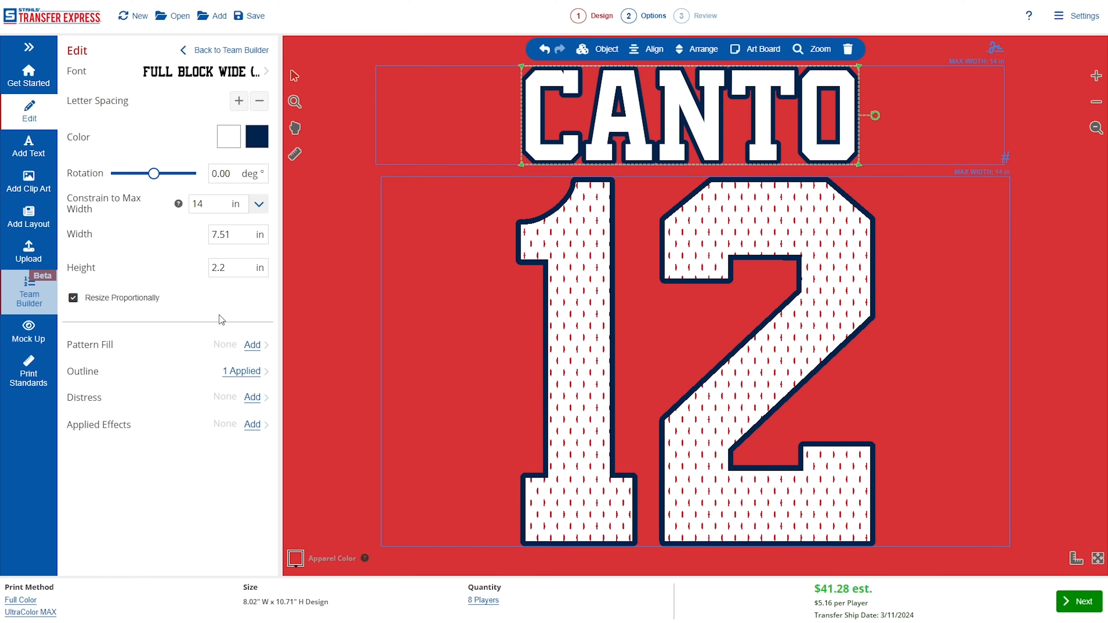
Check the mesh number fill on the roster players numbered 22, 24, 61 and 6
{"action": "left_click", "coordinate": [35, 297]}
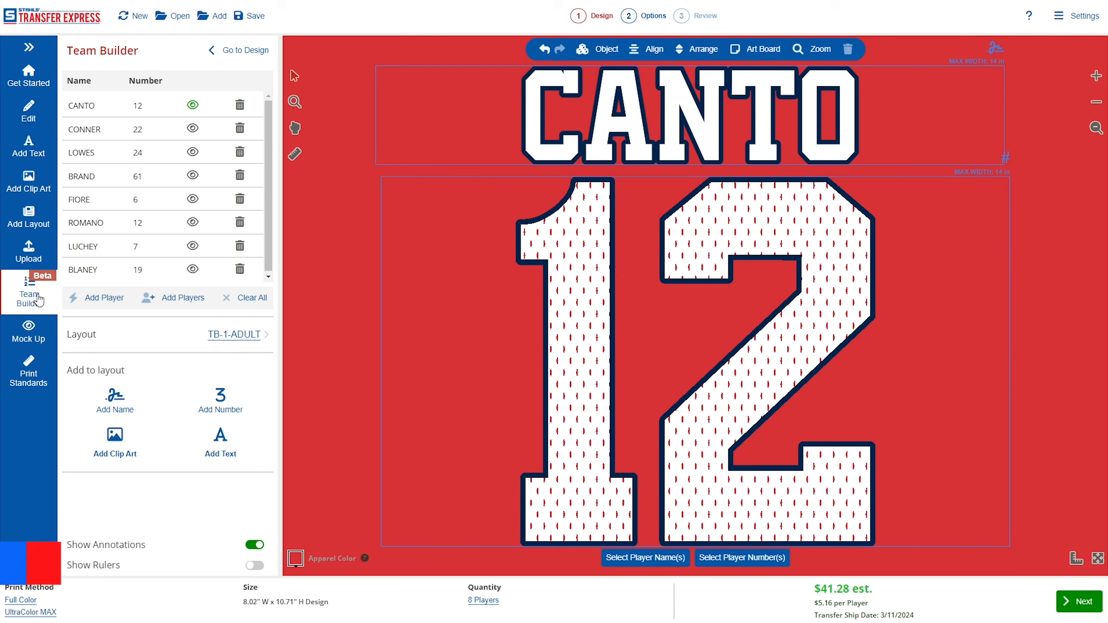
{"action": "left_click", "coordinate": [192, 128]}
{"action": "left_click", "coordinate": [193, 152]}
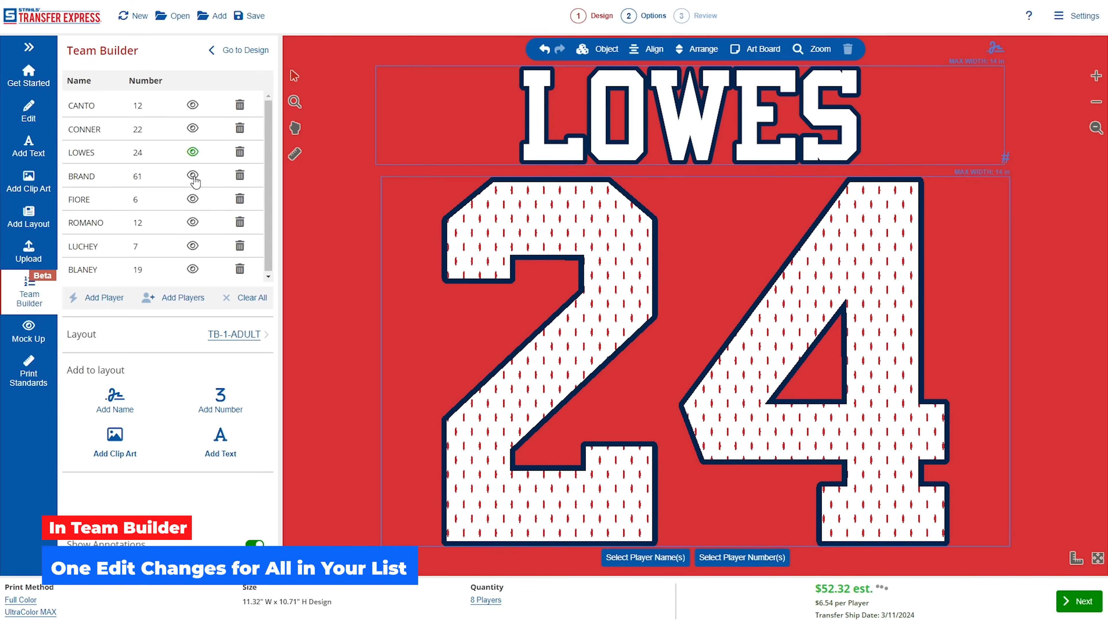
{"action": "left_click", "coordinate": [192, 176]}
{"action": "left_click", "coordinate": [193, 199]}
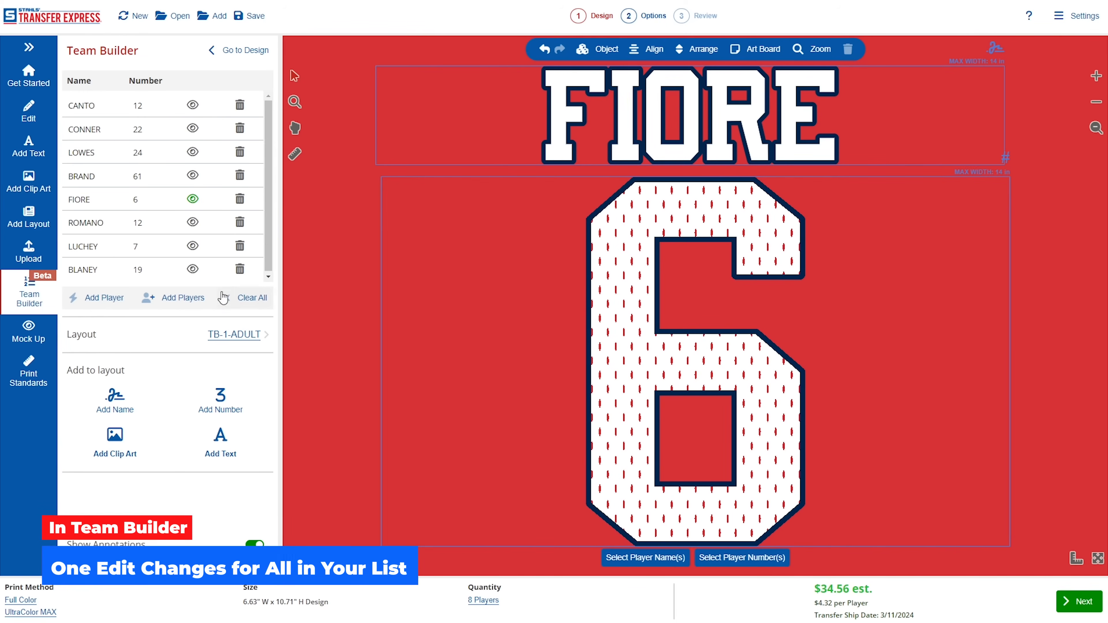
Open the clip art library for the layout and browse the Devils and Indians categories under Mascots
{"action": "left_click", "coordinate": [117, 438]}
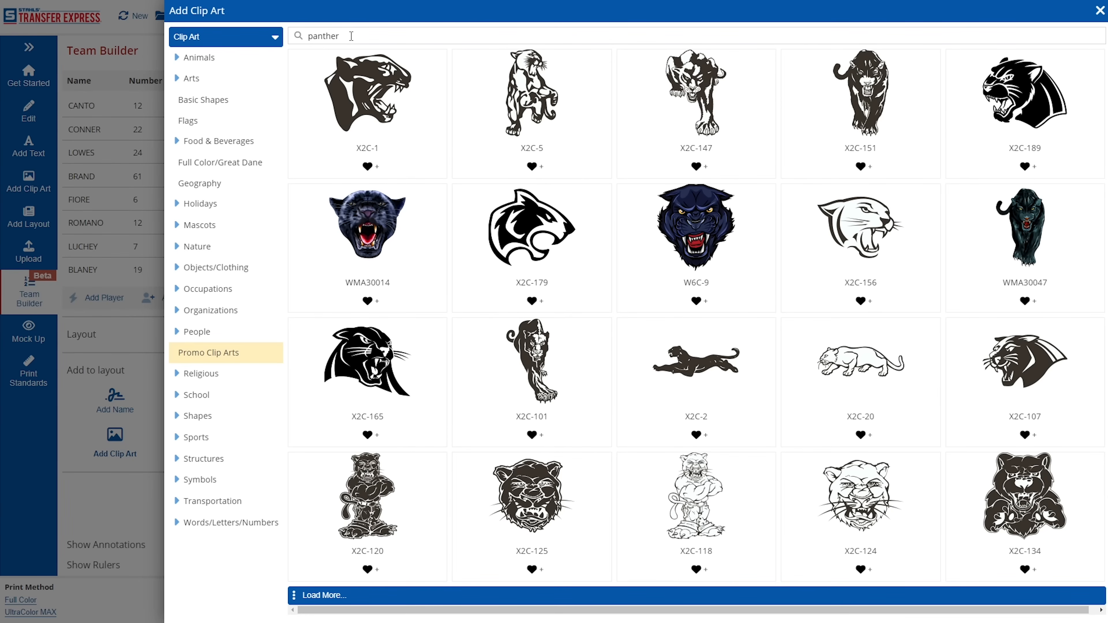
{"action": "left_click", "coordinate": [205, 224]}
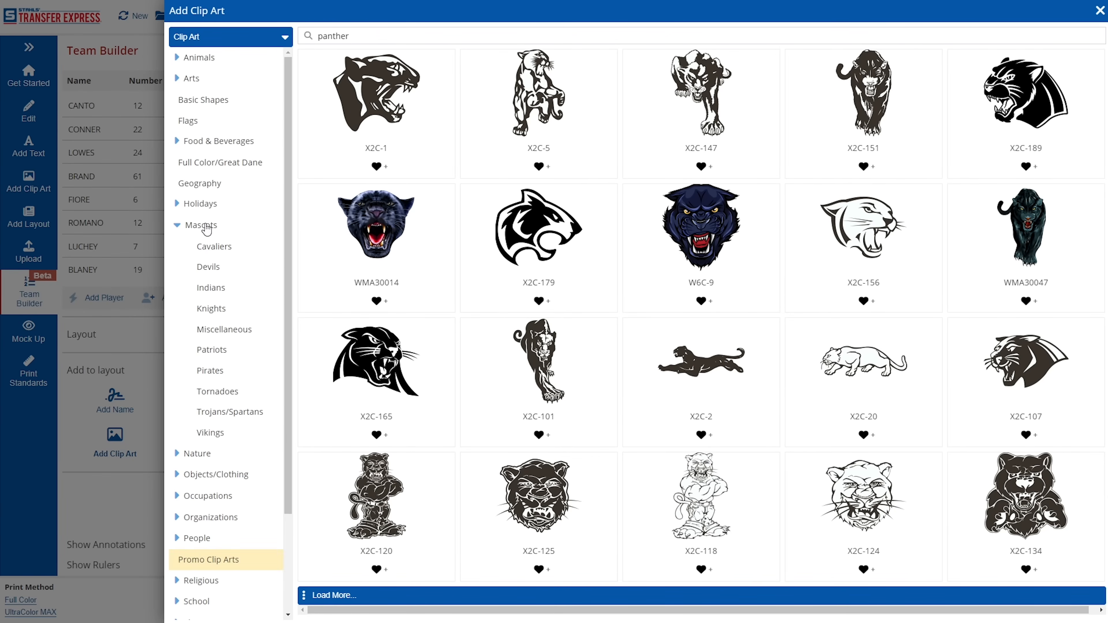
{"action": "left_click", "coordinate": [209, 249]}
{"action": "left_click", "coordinate": [214, 272]}
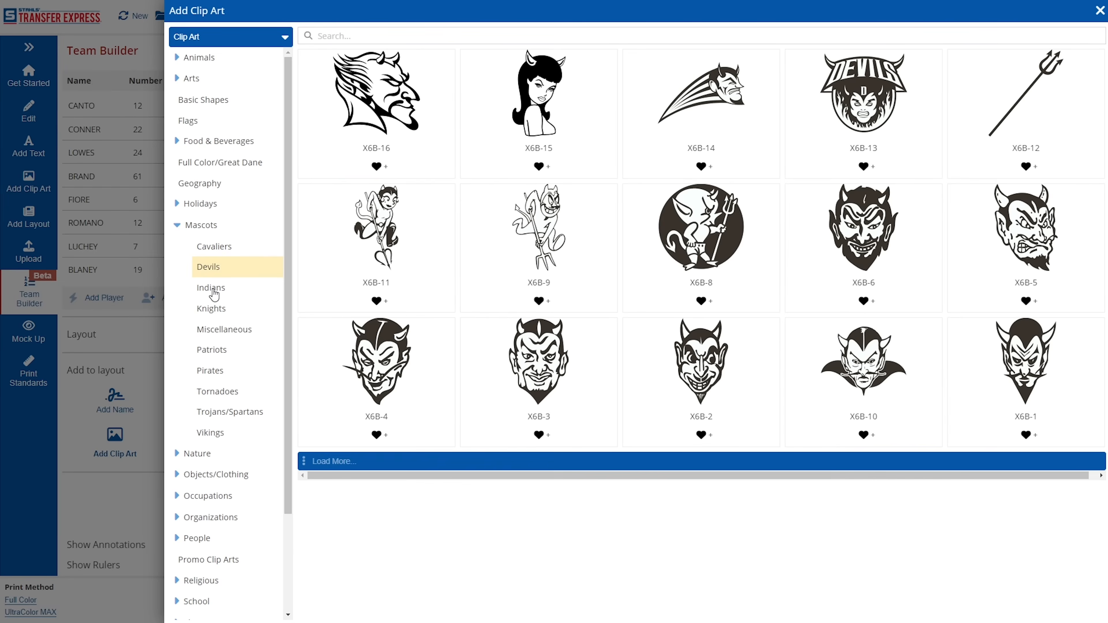
{"action": "left_click", "coordinate": [213, 289]}
{"action": "left_click", "coordinate": [205, 225]}
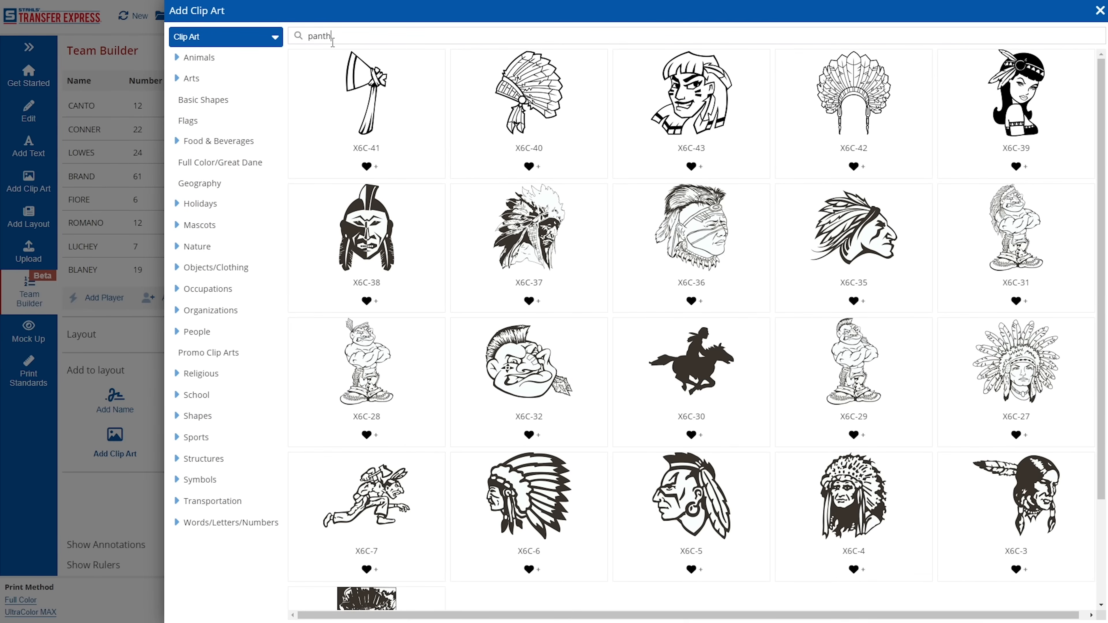
Search the clip art for "panther", add design X2C-189 to the layout and set its width to 3.25 in
{"action": "key", "text": "Return"}
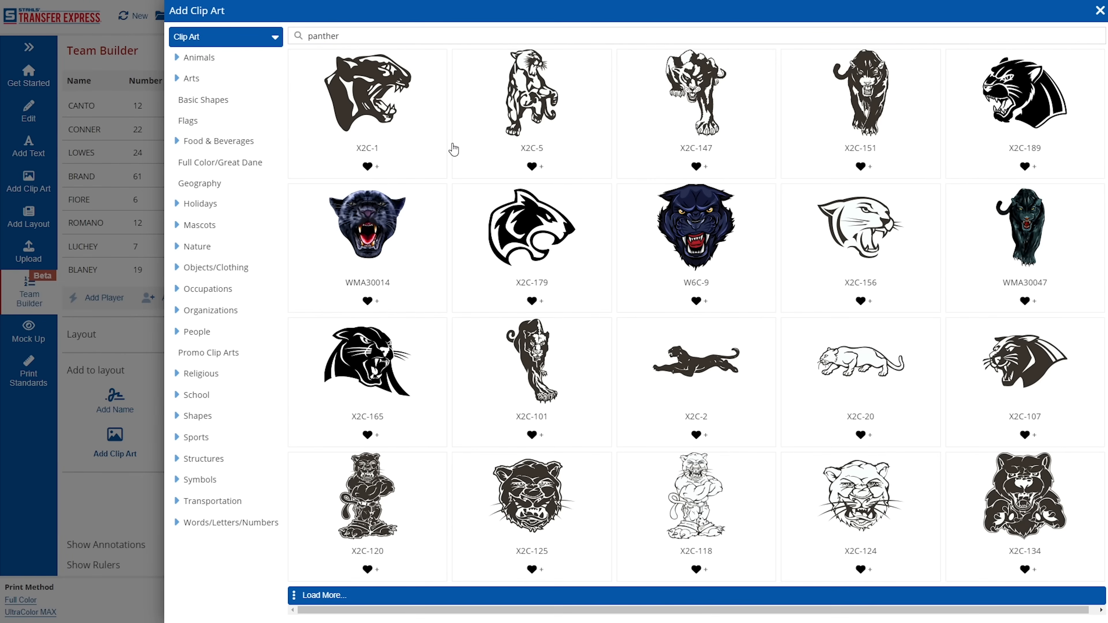
{"action": "left_click", "coordinate": [1018, 95]}
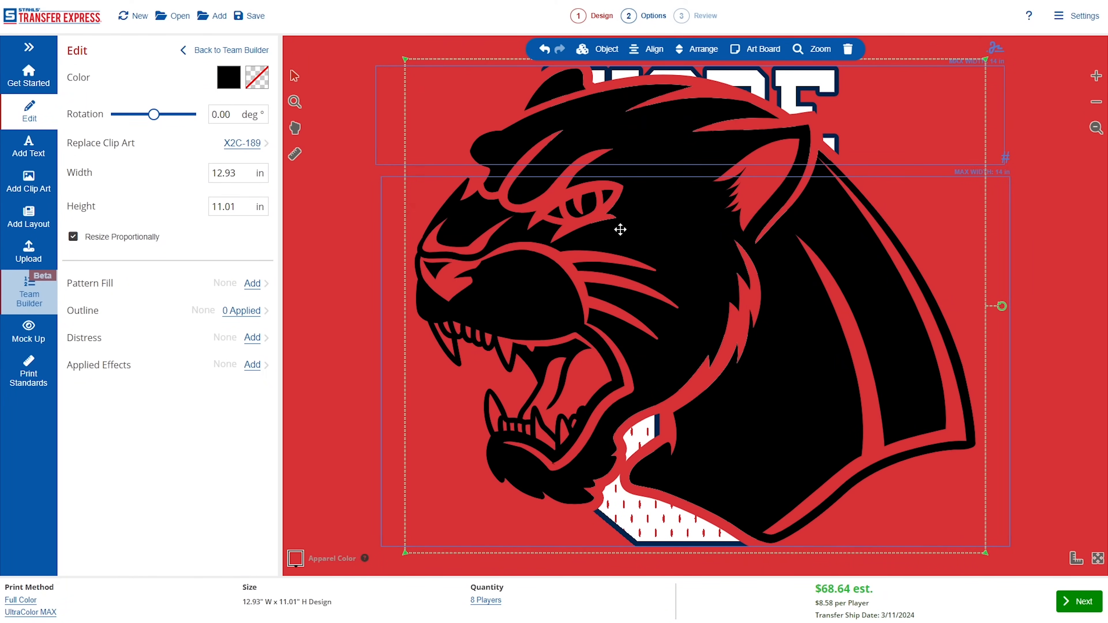
{"action": "double_click", "coordinate": [226, 175]}
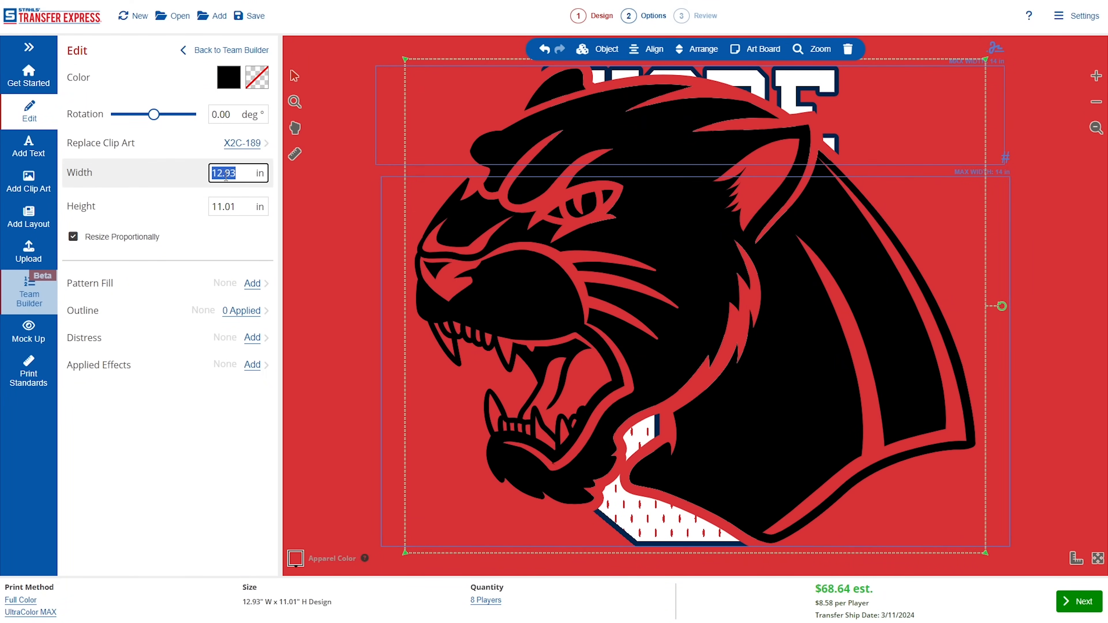
{"action": "type", "text": "3."}
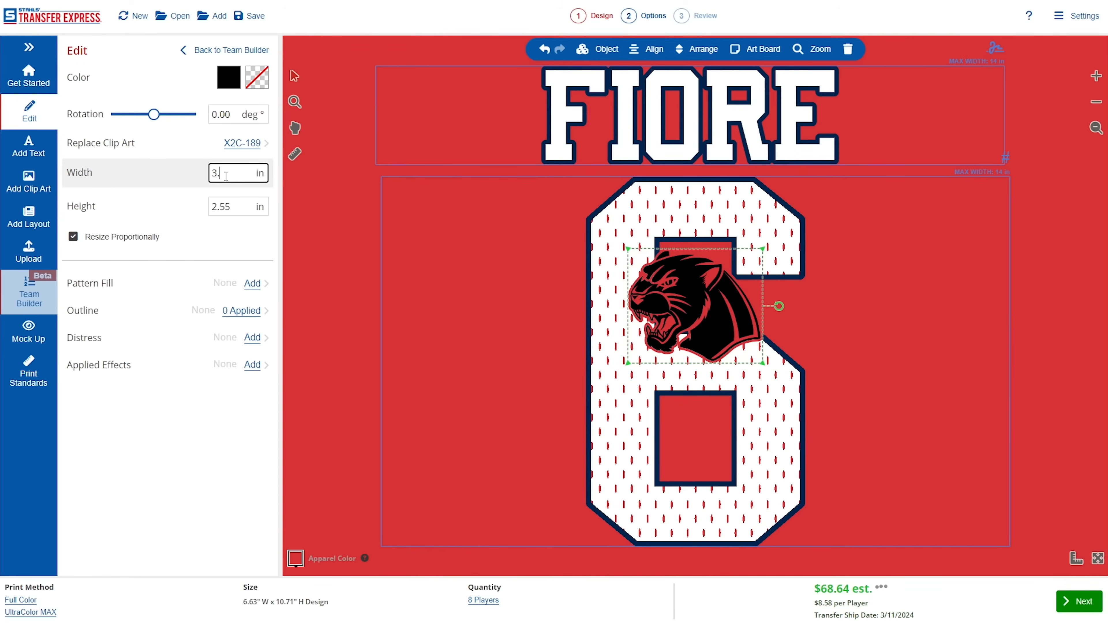
{"action": "type", "text": "25"}
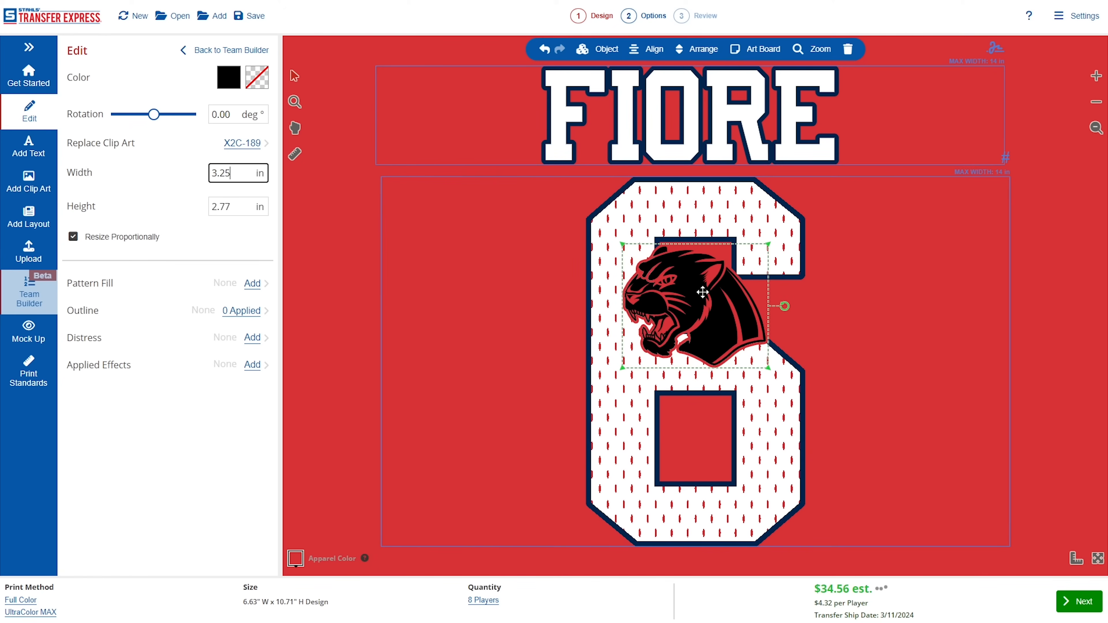
Recolor the panther clip art White and move it below the player number
{"action": "left_click", "coordinate": [228, 83]}
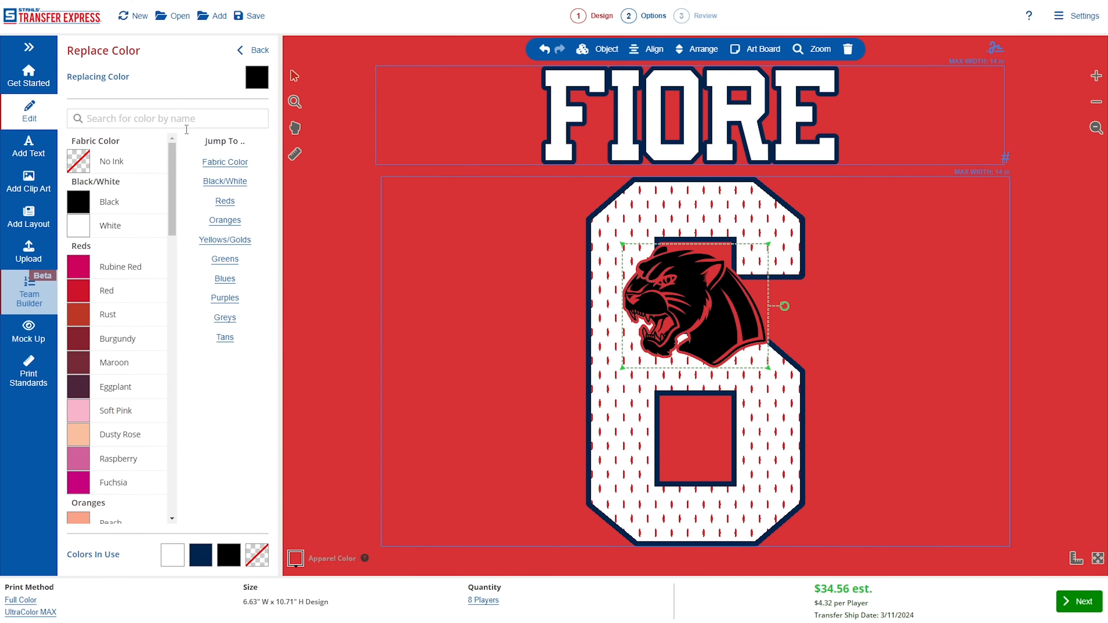
{"action": "left_click", "coordinate": [143, 228]}
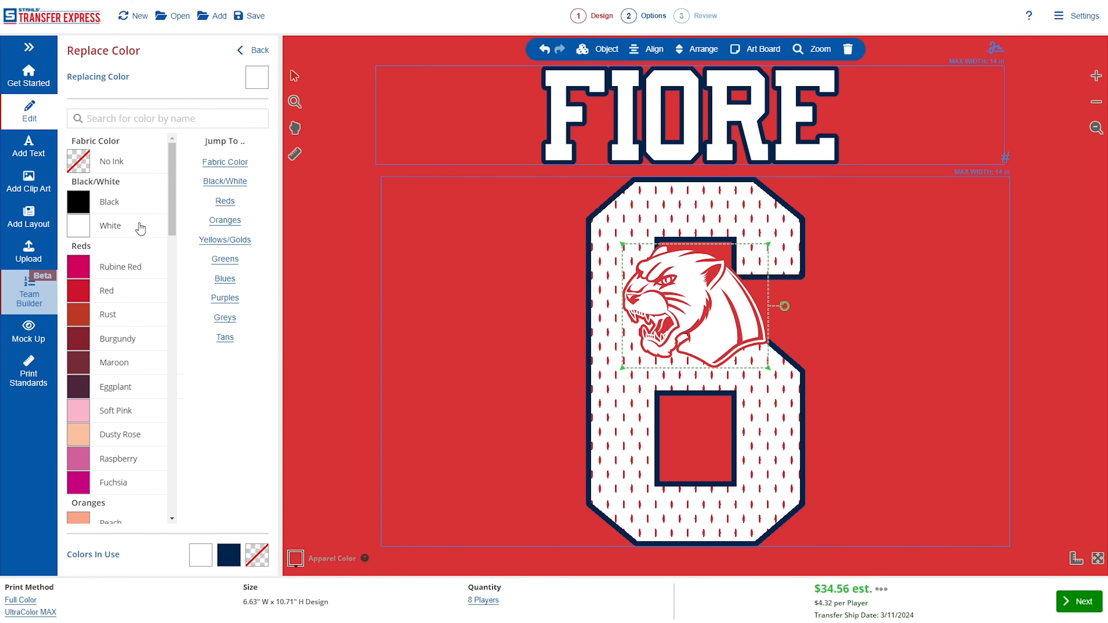
{"action": "left_click", "coordinate": [257, 51]}
{"action": "left_click_drag", "start_coordinate": [688, 279], "coordinate": [695, 580]}
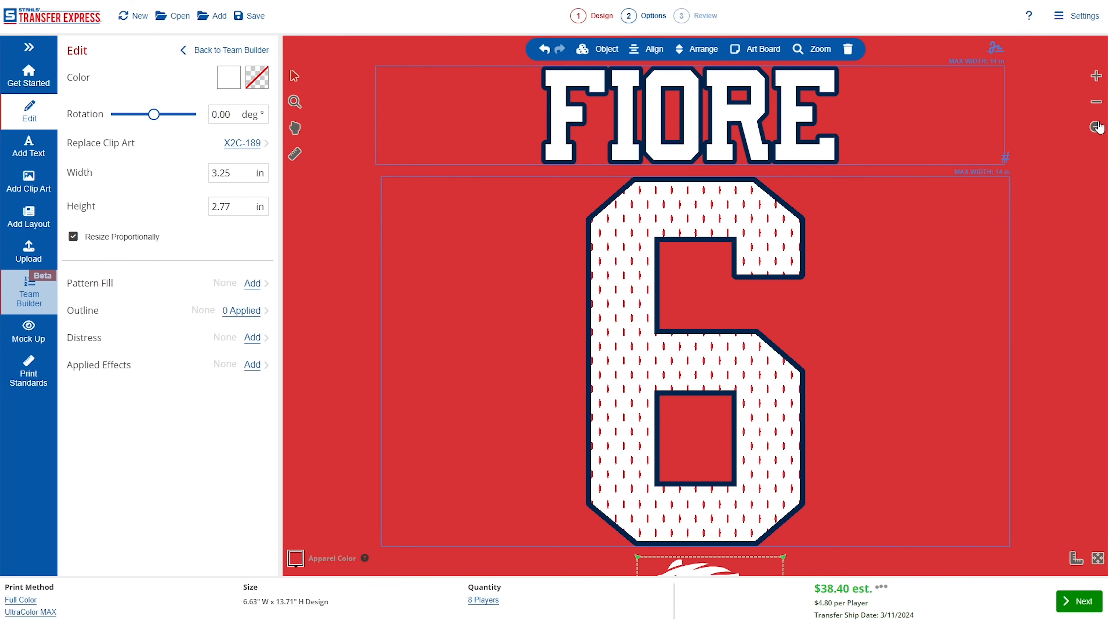
{"action": "left_click", "coordinate": [1096, 128]}
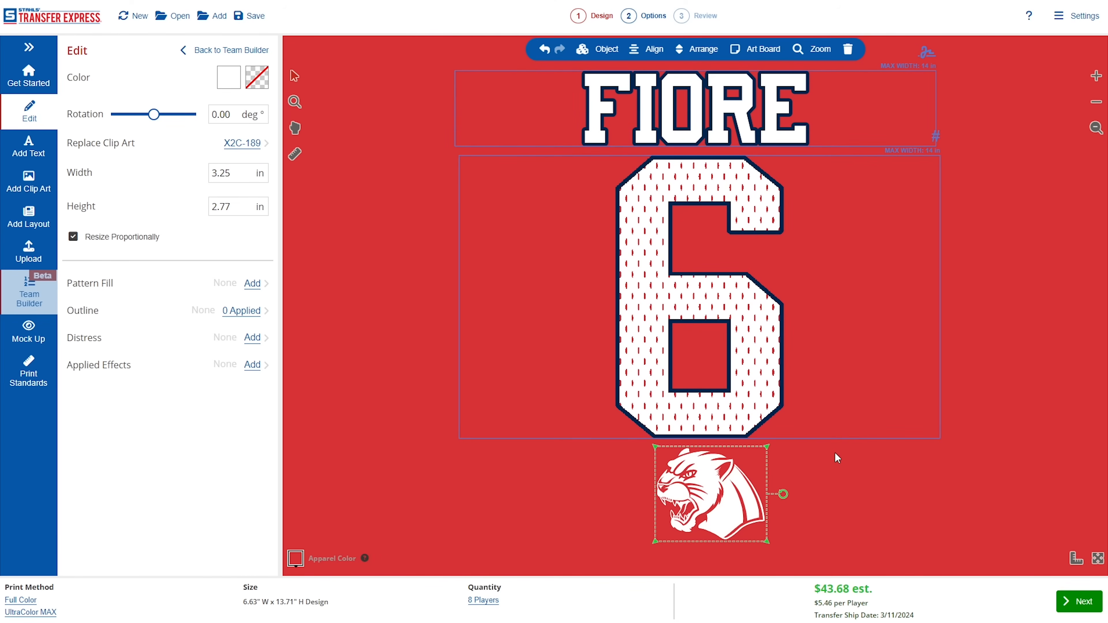
Preview the design with the panther for the first six roster players in Team Builder
{"action": "left_click", "coordinate": [24, 297]}
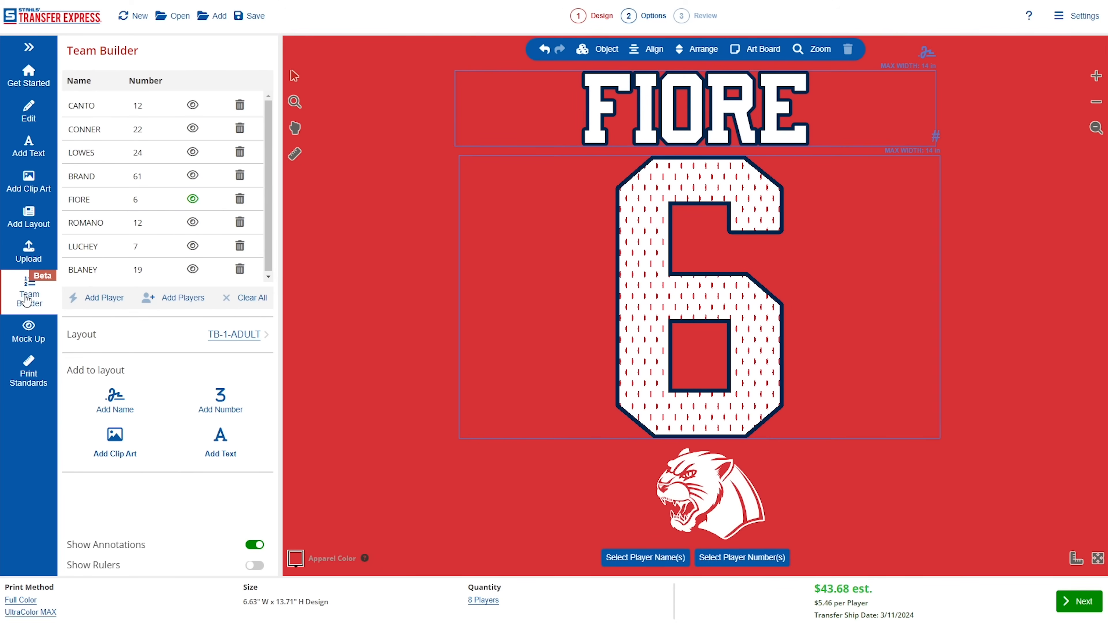
{"action": "left_click", "coordinate": [193, 106]}
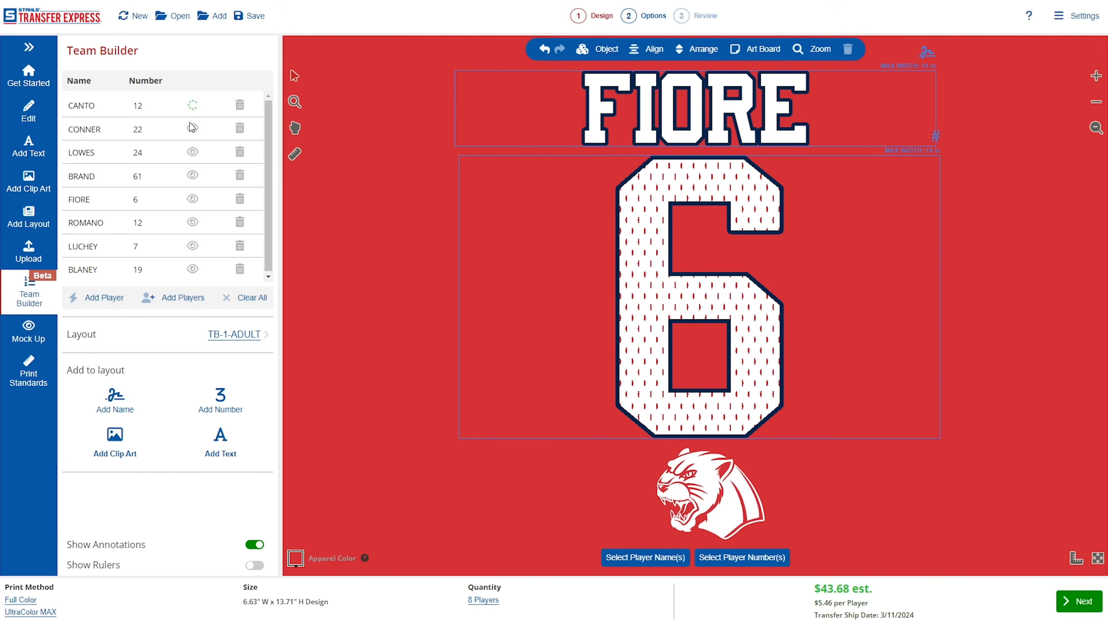
{"action": "left_click", "coordinate": [192, 129]}
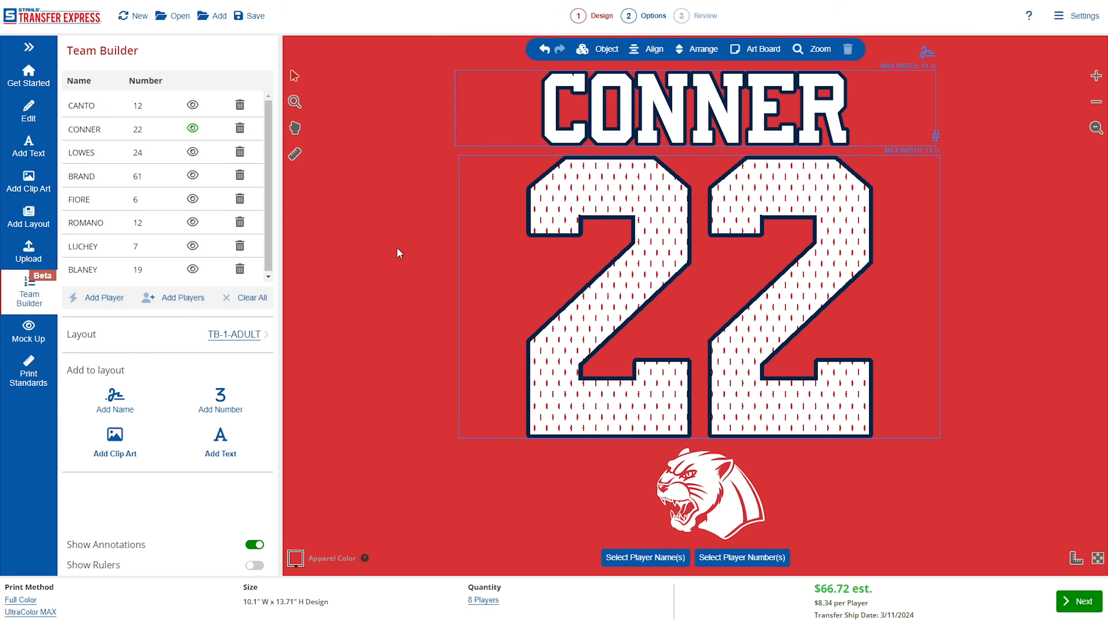
{"action": "left_click", "coordinate": [193, 152]}
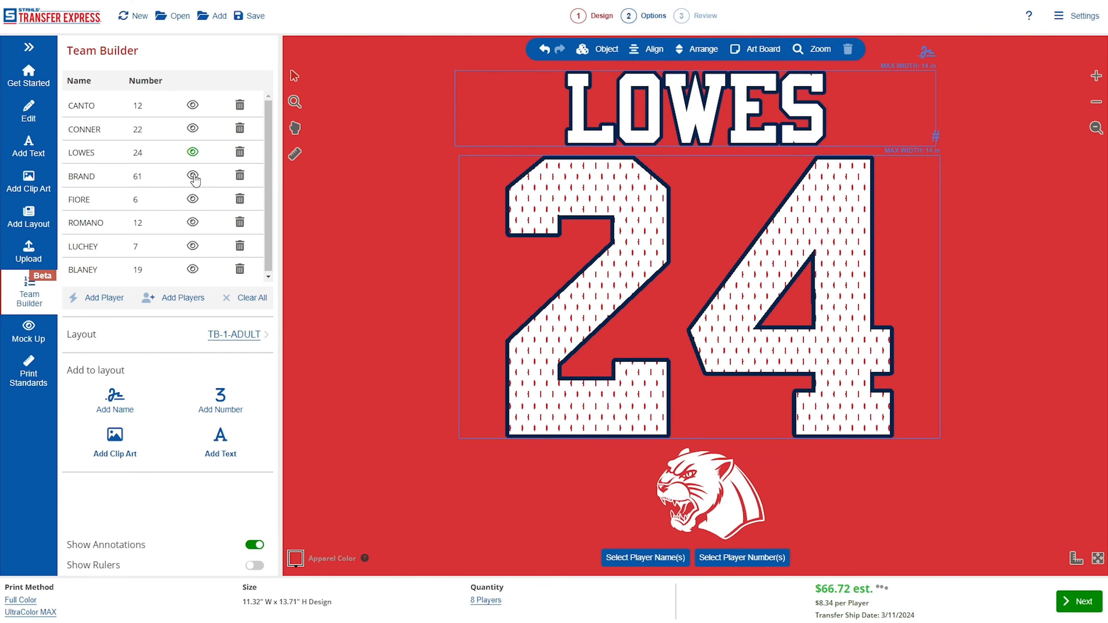
{"action": "left_click", "coordinate": [193, 177]}
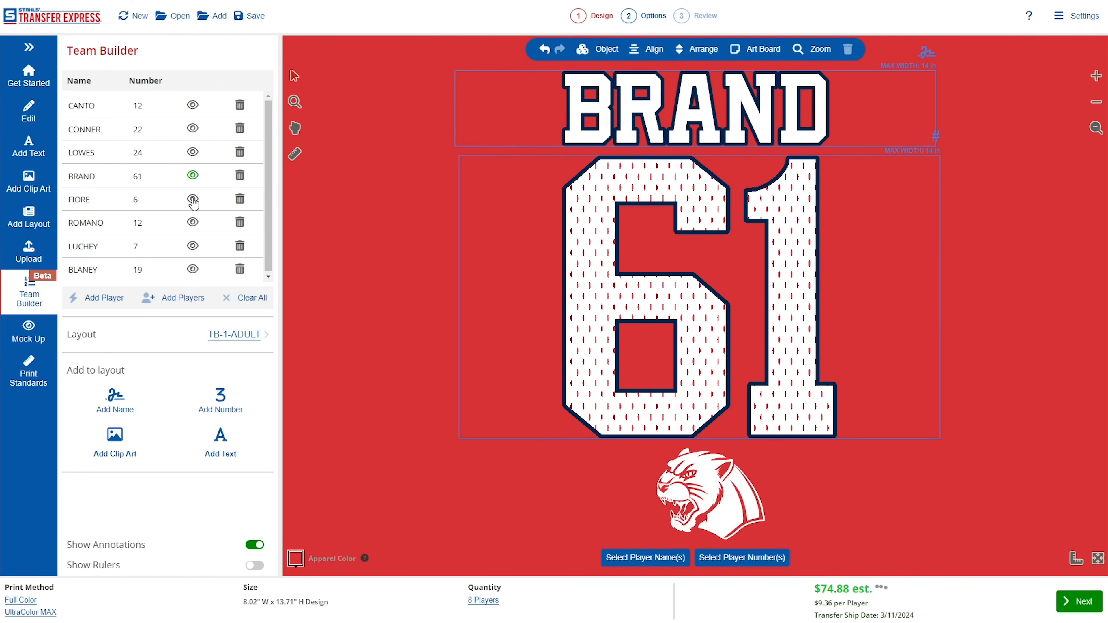
{"action": "left_click", "coordinate": [193, 200]}
{"action": "left_click", "coordinate": [193, 223]}
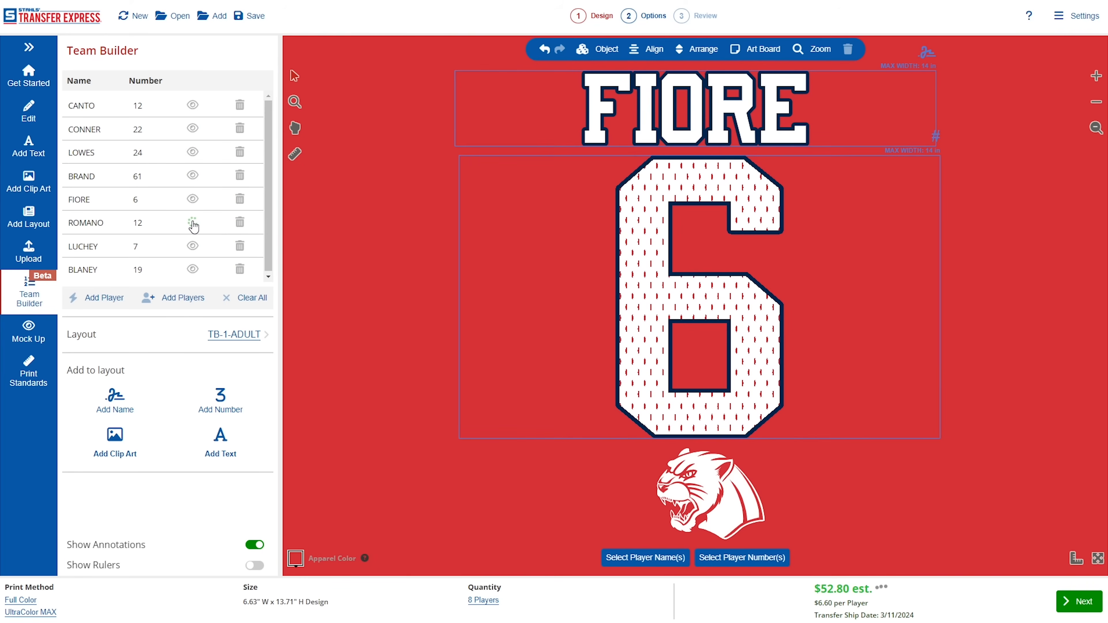
Shift the panther clip art slightly to the left beneath the player number
{"action": "left_click", "coordinate": [704, 495]}
{"action": "left_click_drag", "start_coordinate": [710, 495], "coordinate": [701, 496]}
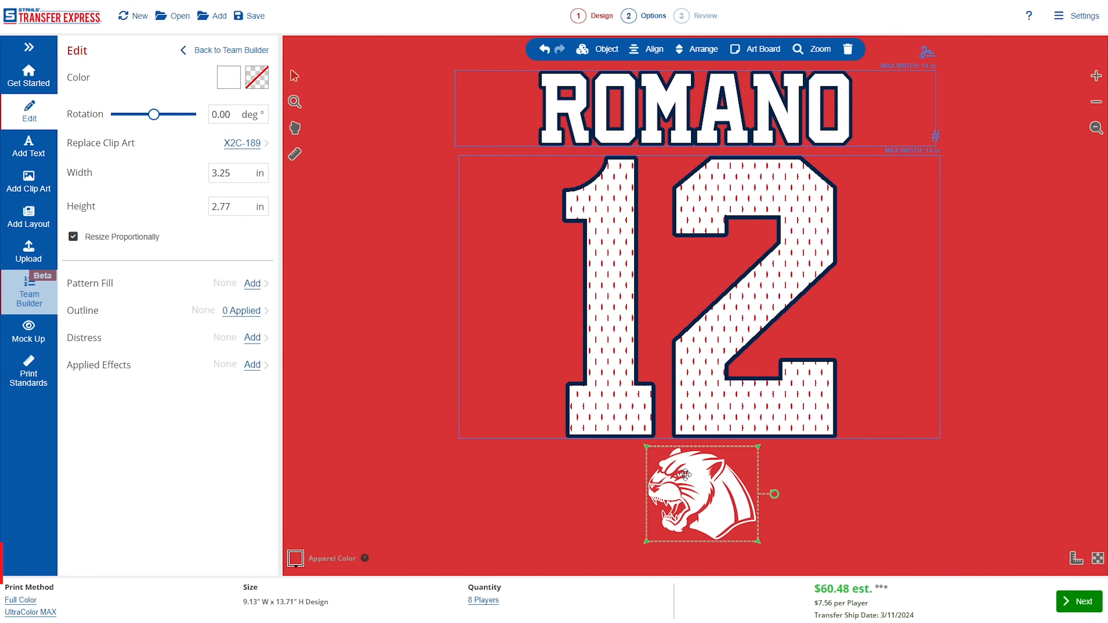
Review the artwork upload options, deselect the clip art and return to the Team Builder roster
{"action": "left_click", "coordinate": [25, 257]}
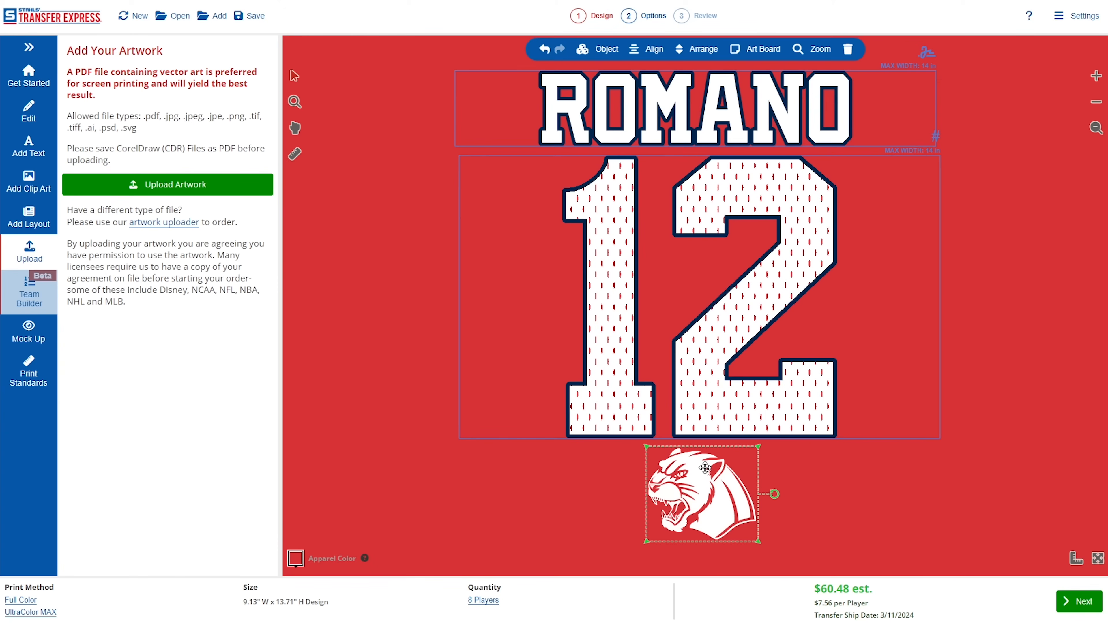
{"action": "left_click", "coordinate": [500, 501]}
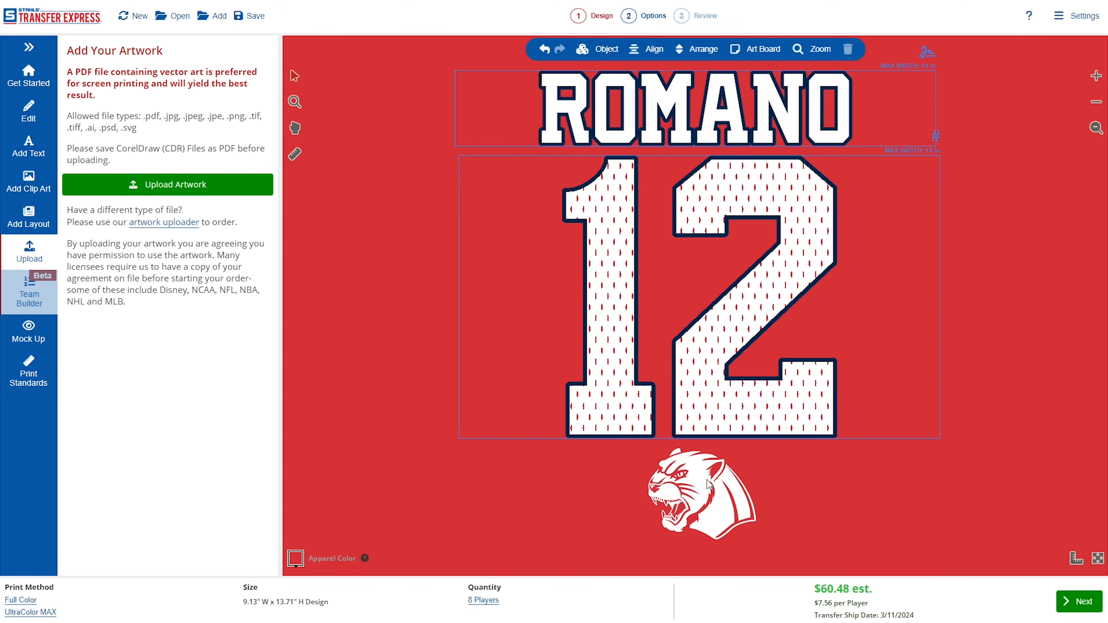
{"action": "left_click", "coordinate": [29, 289]}
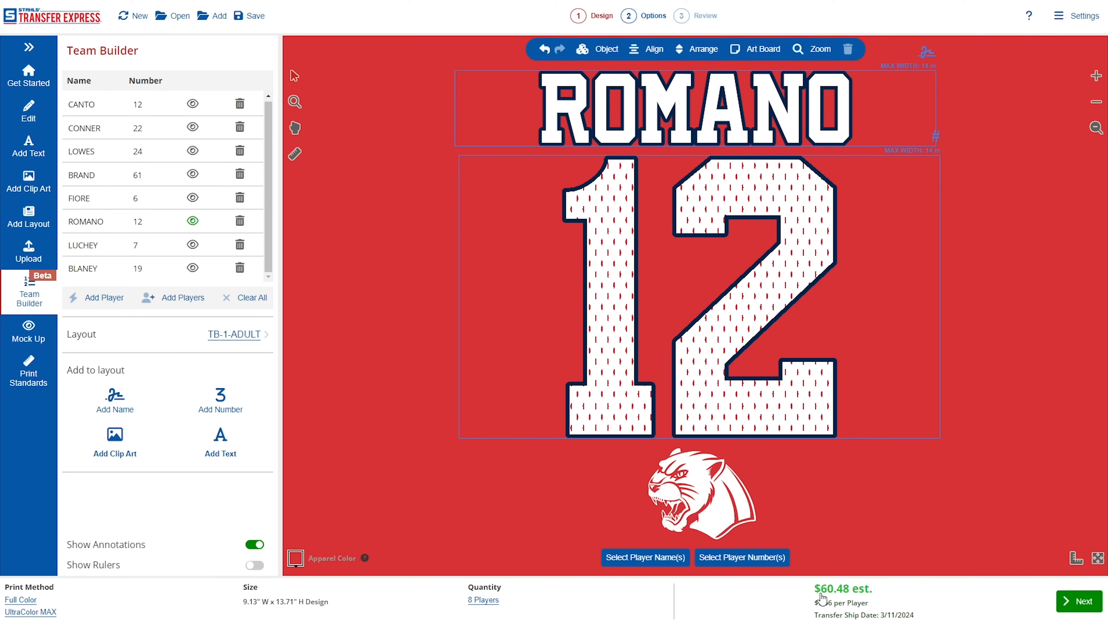
Continue to the additional options and set the fabric type to 100% Polyester
{"action": "left_click", "coordinate": [1082, 608]}
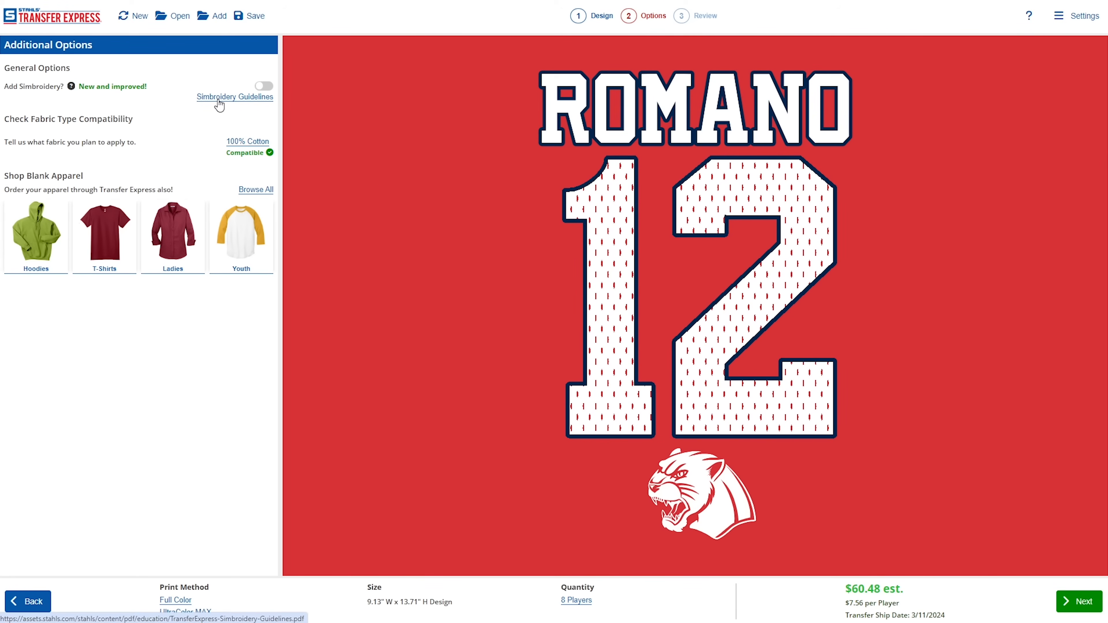
{"action": "left_click", "coordinate": [250, 142]}
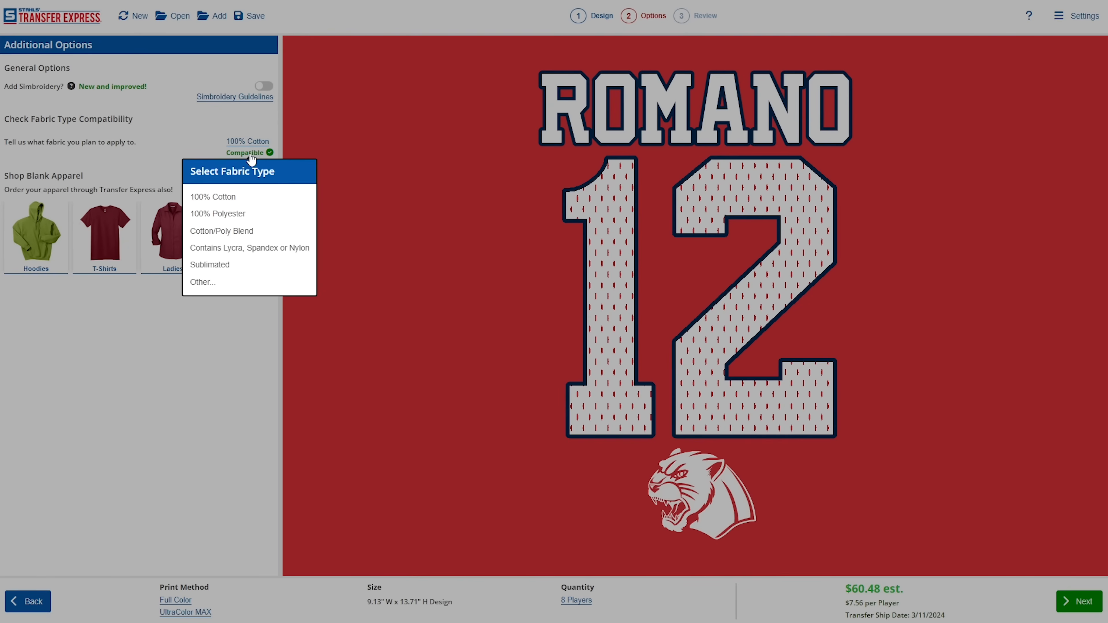
{"action": "left_click", "coordinate": [227, 214]}
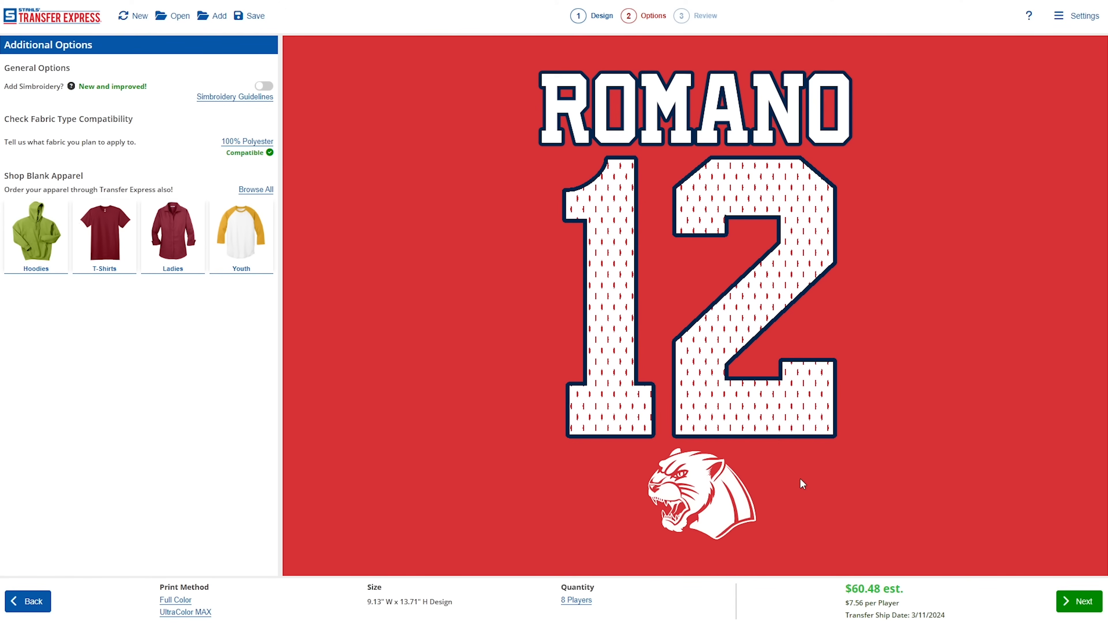
Advance to the team player review, check the proofs of the whole roster and continue to the review details
{"action": "left_click", "coordinate": [1073, 601]}
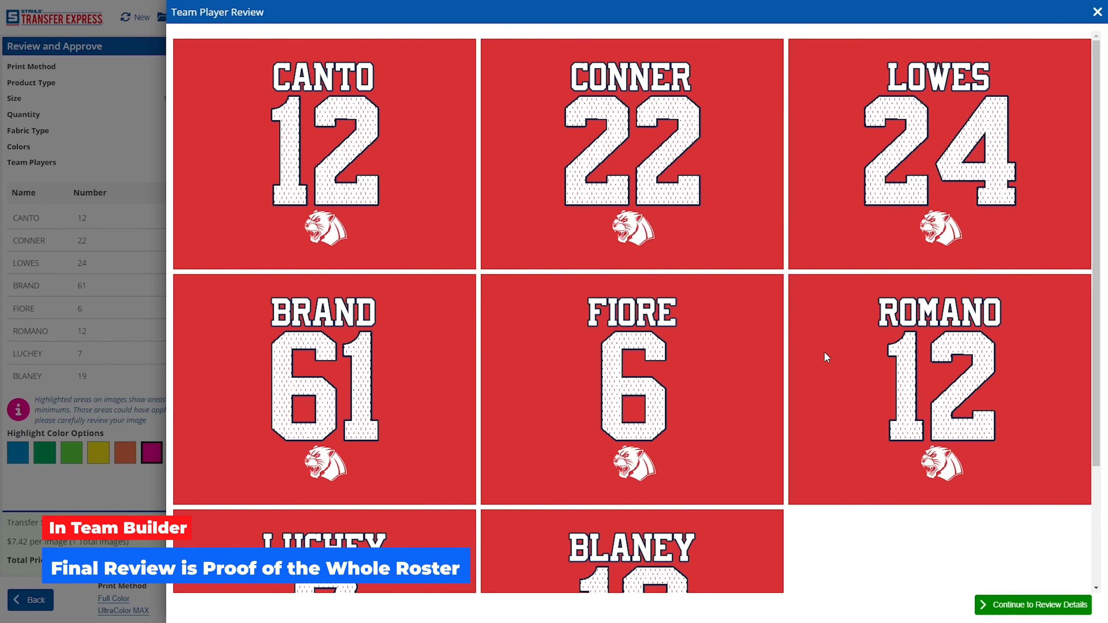
{"action": "scroll", "coordinate": [827, 357], "scroll_direction": "down", "scroll_amount": 3}
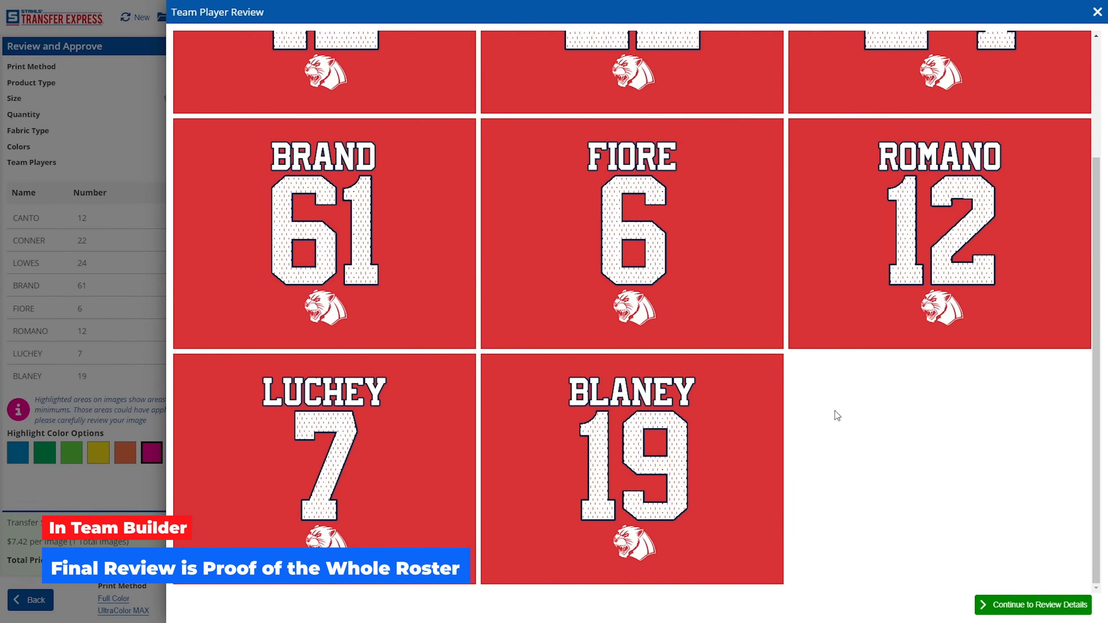
{"action": "scroll", "coordinate": [834, 411], "scroll_direction": "up", "scroll_amount": 3}
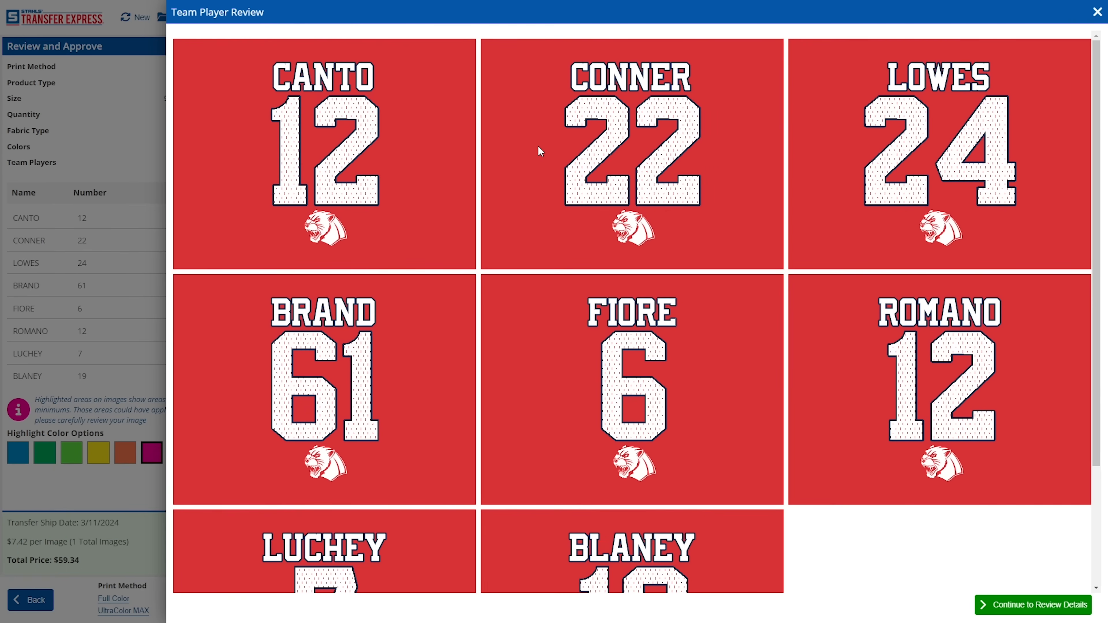
{"action": "left_click", "coordinate": [1023, 608]}
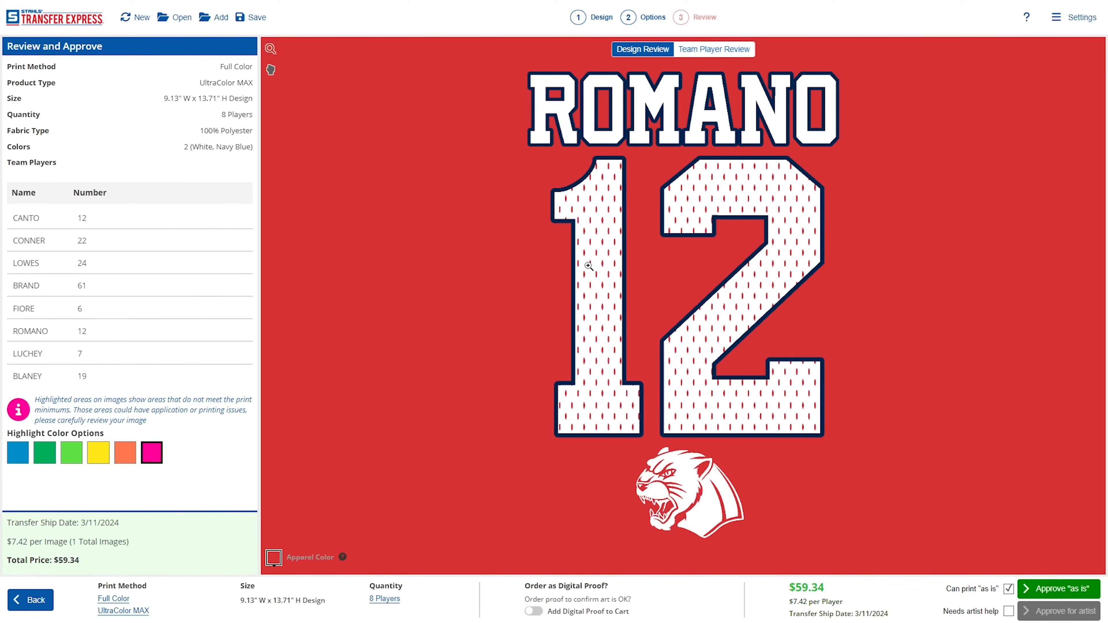
Inspect the panther clip art up close for highlighted areas that do not meet the print minimums
{"action": "left_click", "coordinate": [271, 52]}
{"action": "left_click_drag", "start_coordinate": [566, 442], "coordinate": [754, 545]}
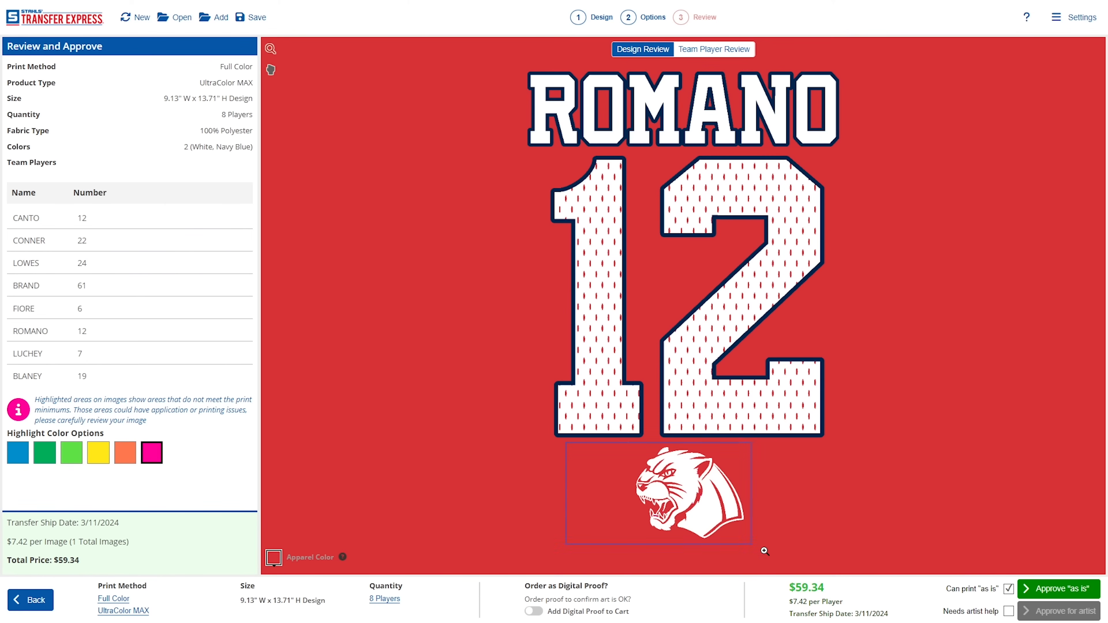
{"action": "left_click_drag", "start_coordinate": [809, 569], "coordinate": [809, 570]}
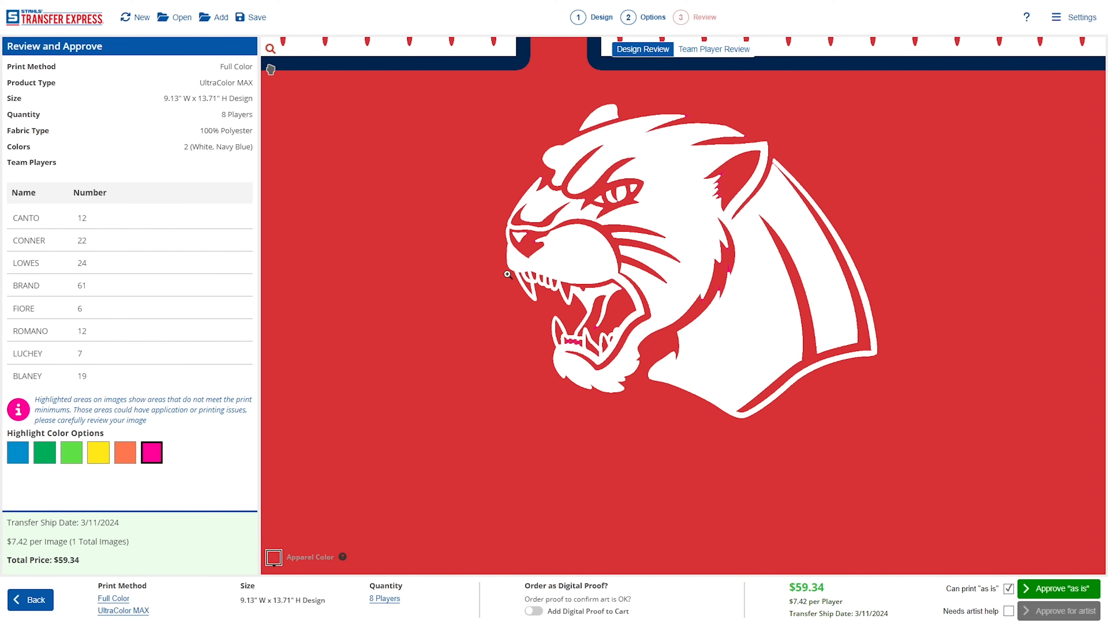
{"action": "scroll", "coordinate": [410, 124], "scroll_direction": "down", "scroll_amount": 5}
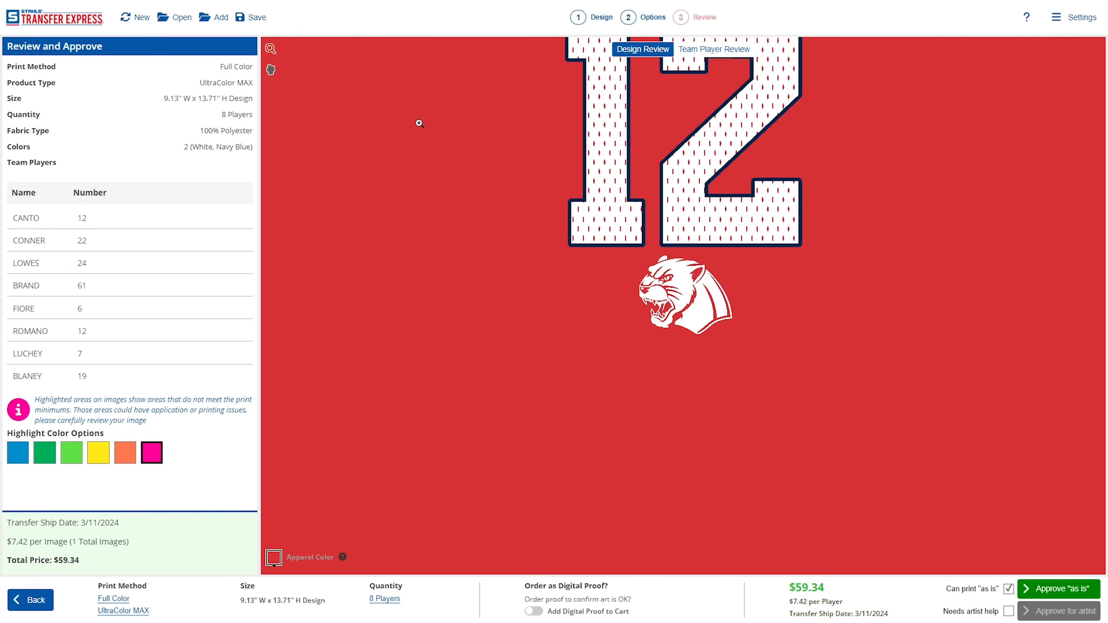
Recheck the number design, view the Team Player Review proofs and return to the Design Review
{"action": "left_click", "coordinate": [271, 73]}
{"action": "left_click_drag", "start_coordinate": [522, 172], "coordinate": [518, 361]}
{"action": "left_click", "coordinate": [724, 50]}
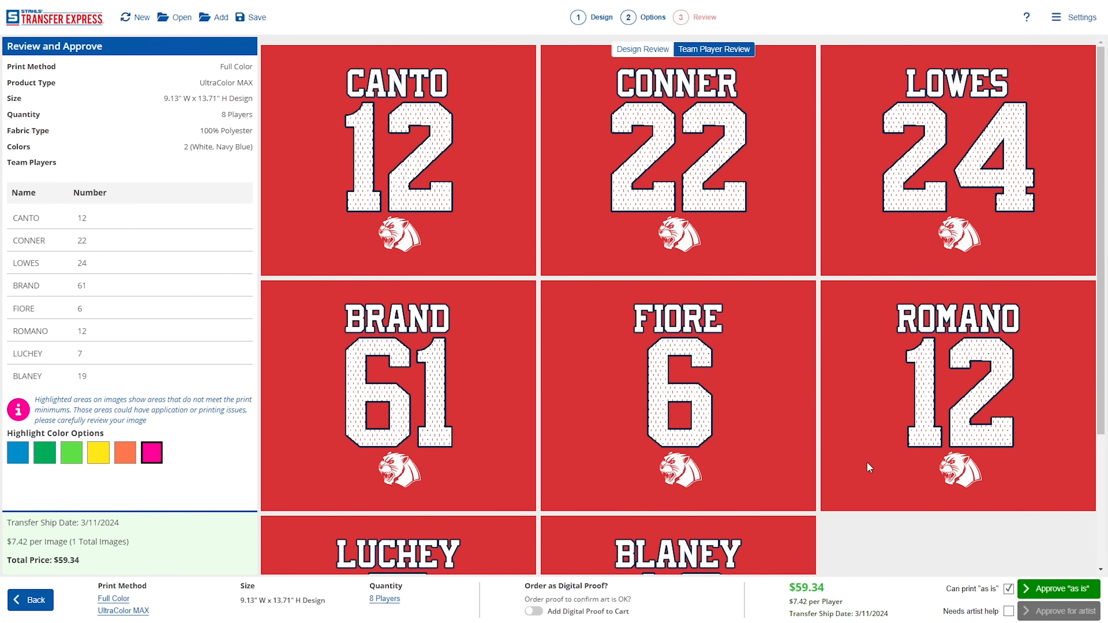
{"action": "left_click", "coordinate": [649, 50]}
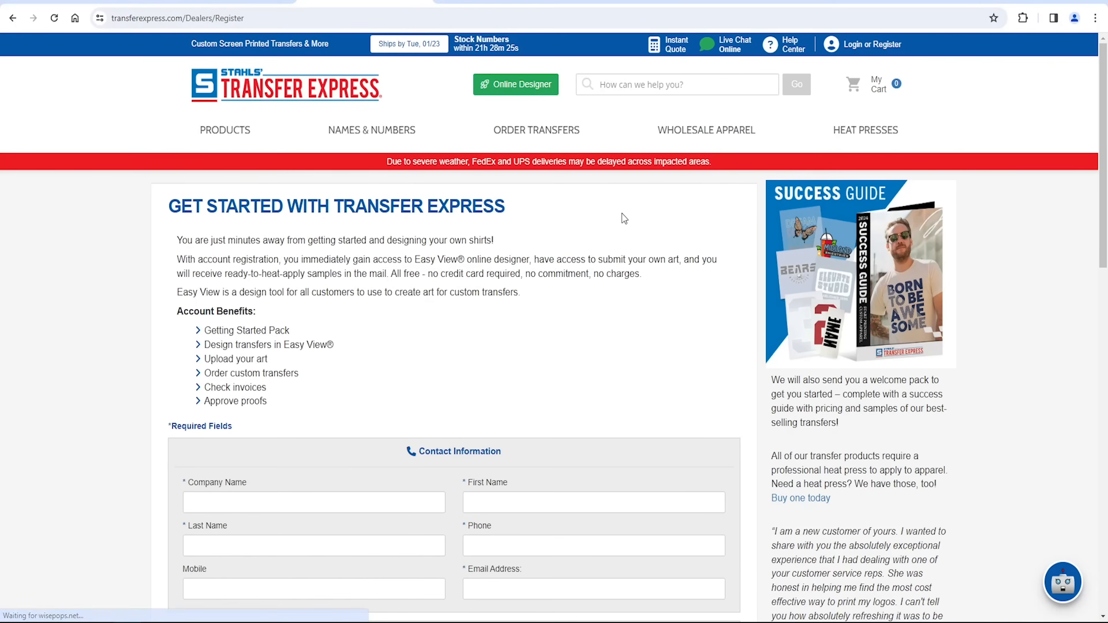
Examine the contact, address and business sections of the Transfer Express account registration form
{"action": "scroll", "coordinate": [622, 214], "scroll_direction": "down", "scroll_amount": 3}
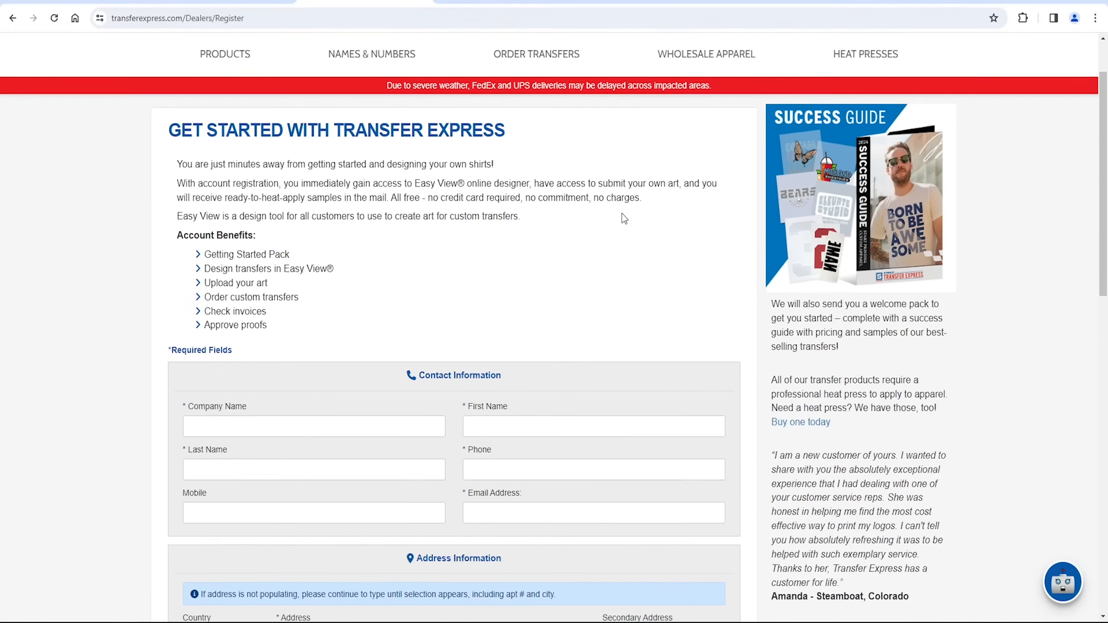
{"action": "scroll", "coordinate": [718, 222], "scroll_direction": "down", "scroll_amount": 8}
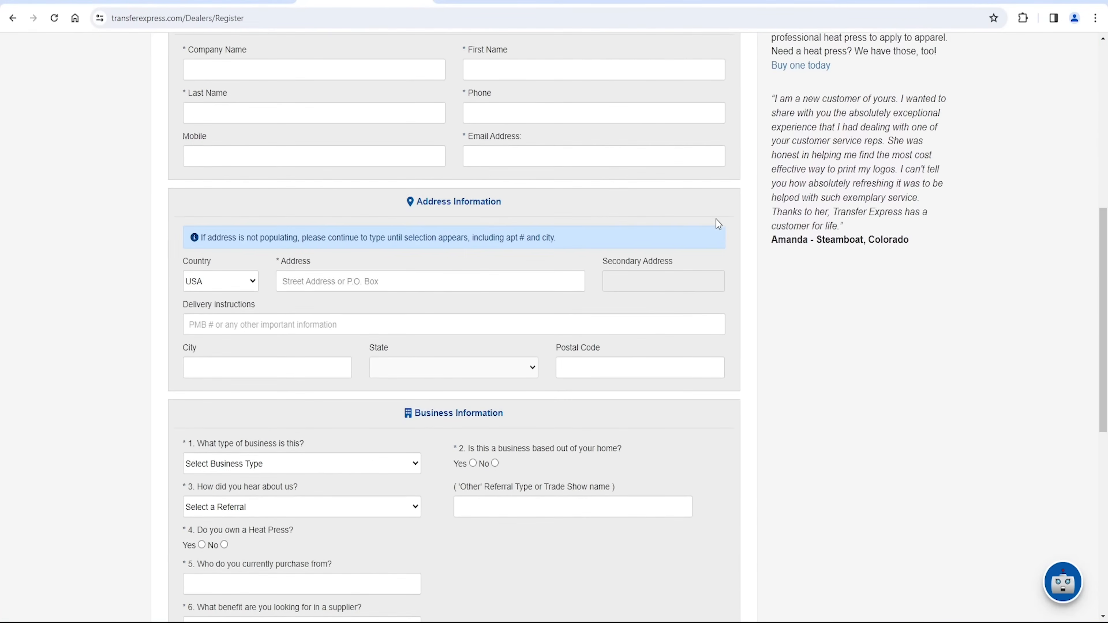